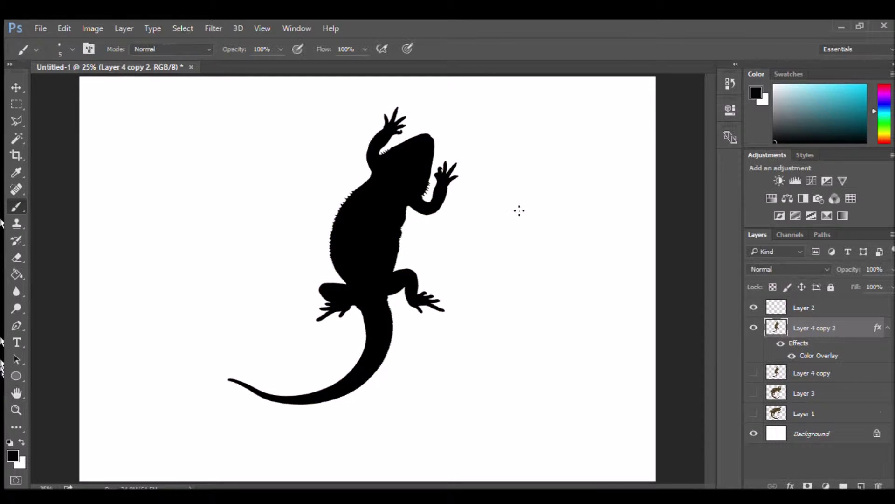
Undo the Color Overlay effect on Layer 4 copy 2.
key(ctrl+z)
key(ctrl+plus)
key(ctrl+plus)
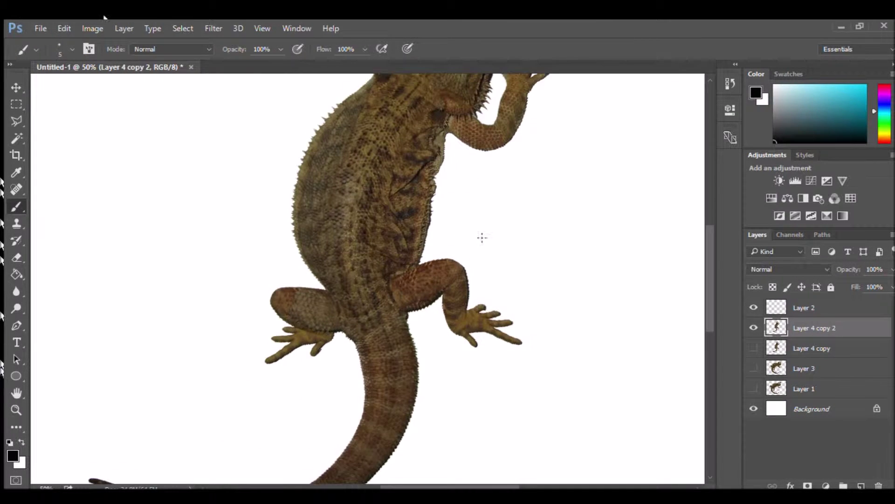
Erase both front legs of the lizard on Layer 4 copy 2, leaving only short stubs at the neck.
scroll(492, 257, up, 5)
key(ctrl+plus)
key(ctrl+plus)
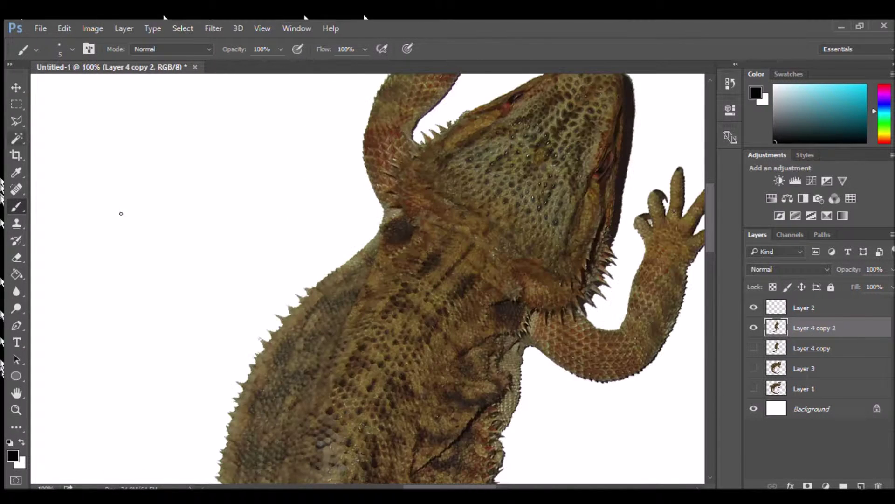
click(16, 256)
scroll(524, 169, up, 3)
mouse_move(524, 170)
mouse_down()
mouse_move(443, 275)
mouse_move(476, 232)
mouse_up()
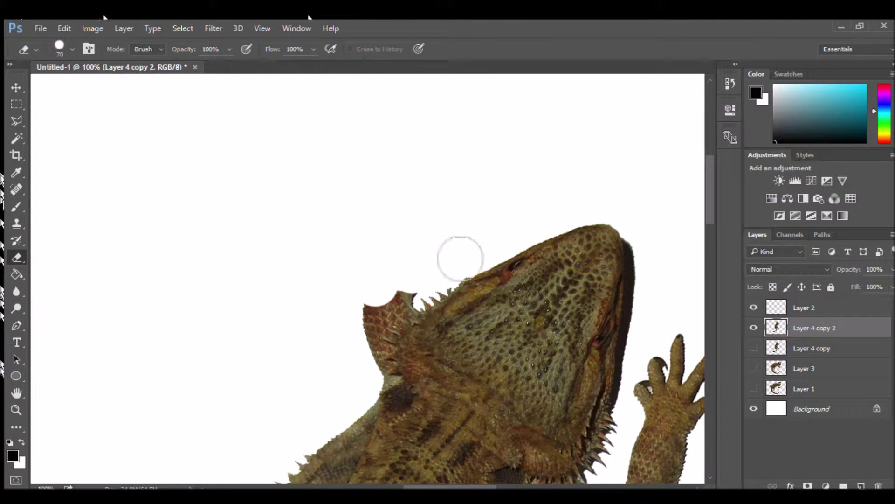
scroll(445, 252, down, 3)
scroll(445, 252, down, 3)
scroll(513, 275, down, 1)
mouse_move(574, 290)
mouse_down()
mouse_move(635, 202)
mouse_move(607, 261)
mouse_move(608, 296)
mouse_up()
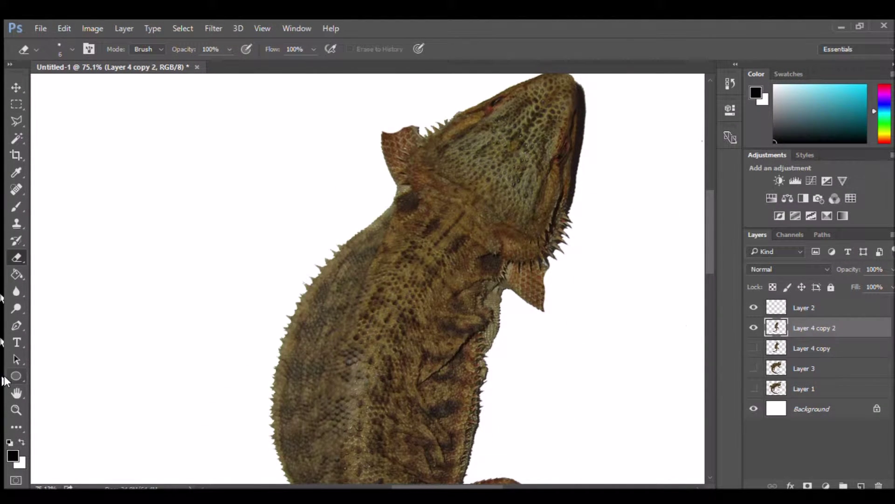
Carve pointed spikes out of the left front leg stub with a 6 px eraser, following the neck's edge.
scroll(616, 193, up, 6)
scroll(440, 316, right, 5)
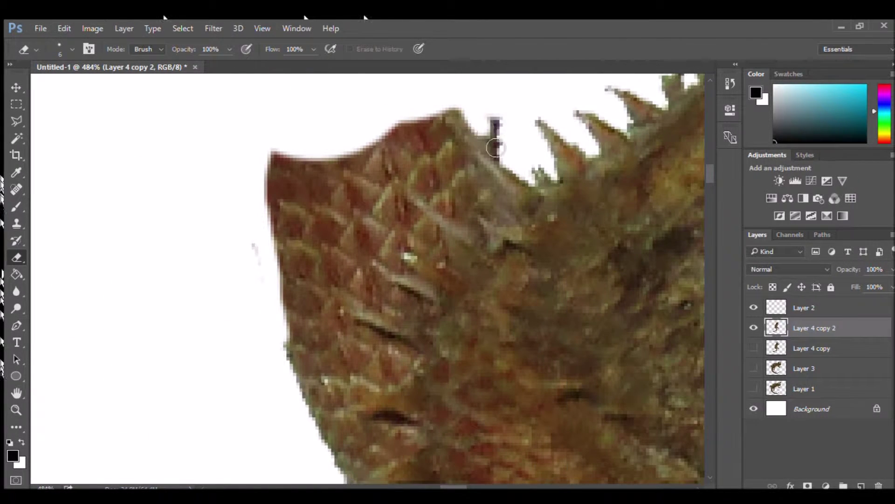
mouse_move(438, 121)
mouse_down()
mouse_move(473, 212)
mouse_move(457, 215)
mouse_move(421, 188)
mouse_move(407, 194)
mouse_move(434, 241)
mouse_up()
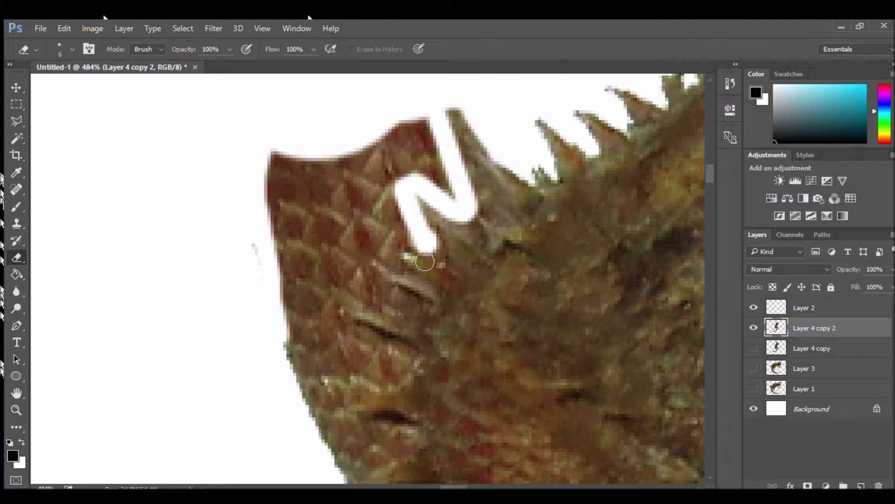
drag(398, 266, 389, 263)
scroll(390, 244, down, 3)
mouse_move(384, 139)
mouse_down()
mouse_move(414, 196)
mouse_move(363, 186)
mouse_move(346, 202)
mouse_move(412, 236)
mouse_move(404, 256)
mouse_move(413, 256)
mouse_move(362, 277)
mouse_move(361, 299)
mouse_move(387, 303)
mouse_up()
mouse_move(372, 370)
mouse_down()
mouse_move(446, 379)
mouse_move(348, 440)
mouse_move(409, 393)
mouse_move(387, 385)
mouse_move(353, 313)
mouse_move(353, 352)
mouse_move(343, 362)
mouse_move(294, 83)
mouse_move(366, 325)
mouse_up()
Erase the detached remains of the left leg stub outside the newly carved neck spikes.
scroll(378, 286, up, 2)
mouse_move(378, 285)
mouse_down()
mouse_move(348, 384)
mouse_move(293, 278)
mouse_up()
mouse_move(282, 154)
mouse_down()
mouse_move(448, 146)
mouse_move(408, 186)
mouse_move(377, 239)
mouse_up()
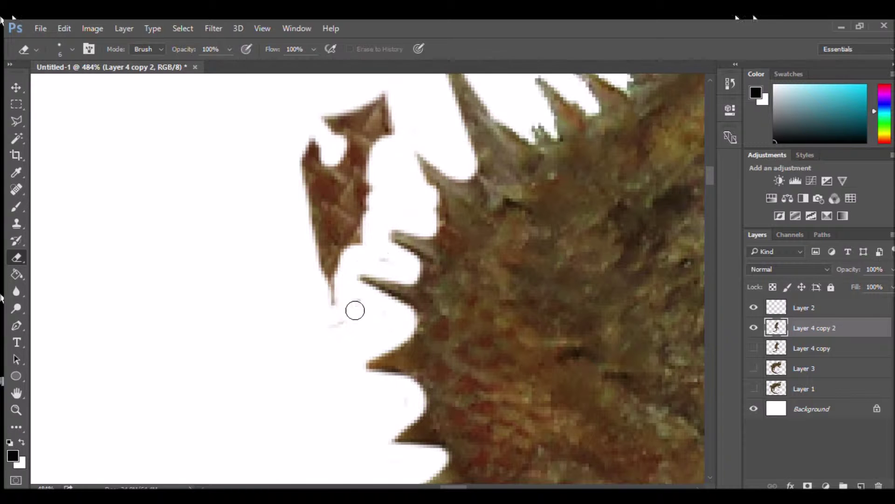
drag(354, 310, 325, 151)
mouse_move(385, 267)
mouse_down()
mouse_move(358, 91)
mouse_move(394, 113)
mouse_move(369, 215)
mouse_move(338, 109)
mouse_up()
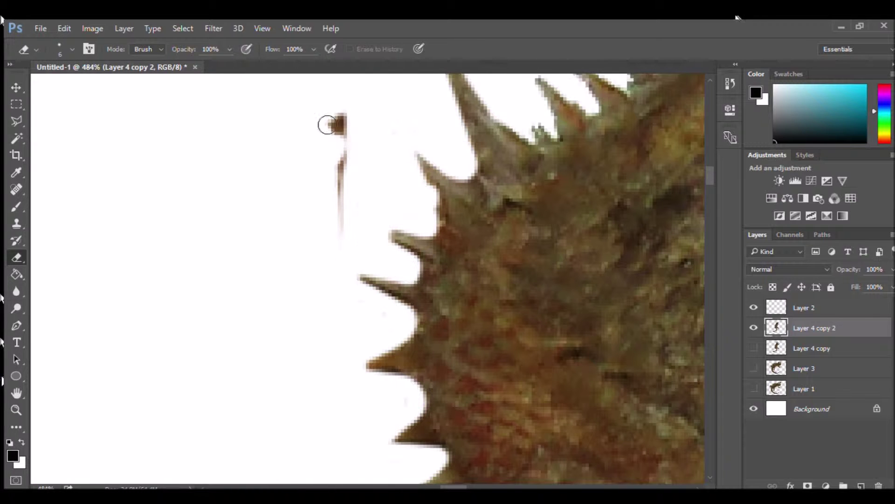
scroll(373, 289, down, 7)
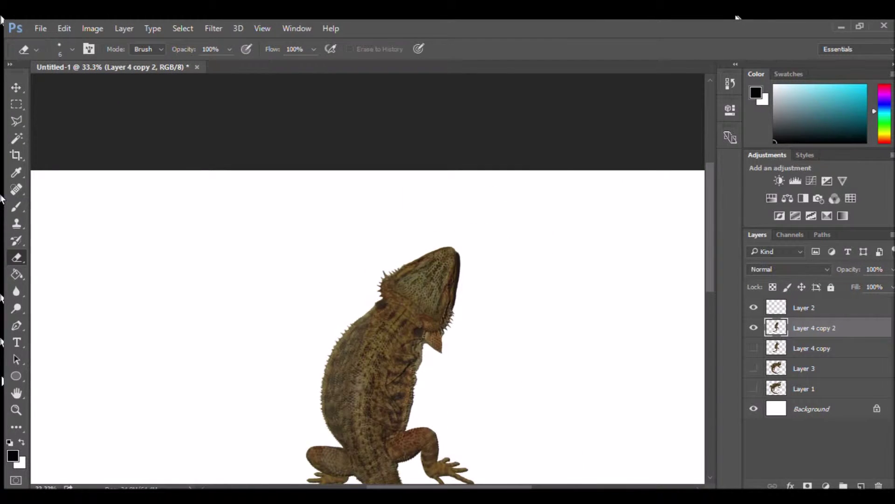
Erase a zigzag spike outline between the right front leg stub and the jaw, using a 3 px eraser for the finer spikes.
scroll(367, 303, up, 5)
scroll(429, 310, left, 1)
scroll(433, 298, right, 10)
scroll(450, 242, down, 8)
scroll(448, 225, right, 7)
scroll(445, 223, down, 5)
scroll(385, 139, up, 3)
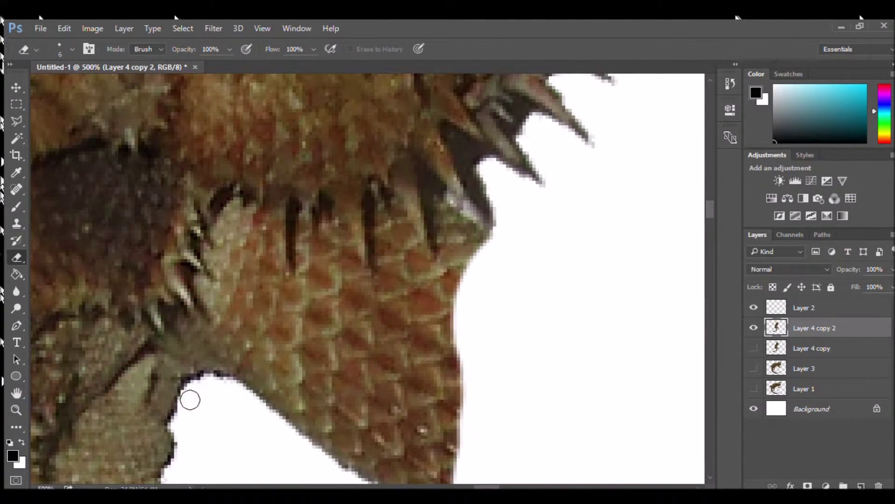
mouse_move(189, 400)
mouse_down()
mouse_move(195, 346)
mouse_move(180, 316)
mouse_move(204, 324)
mouse_move(197, 289)
mouse_up()
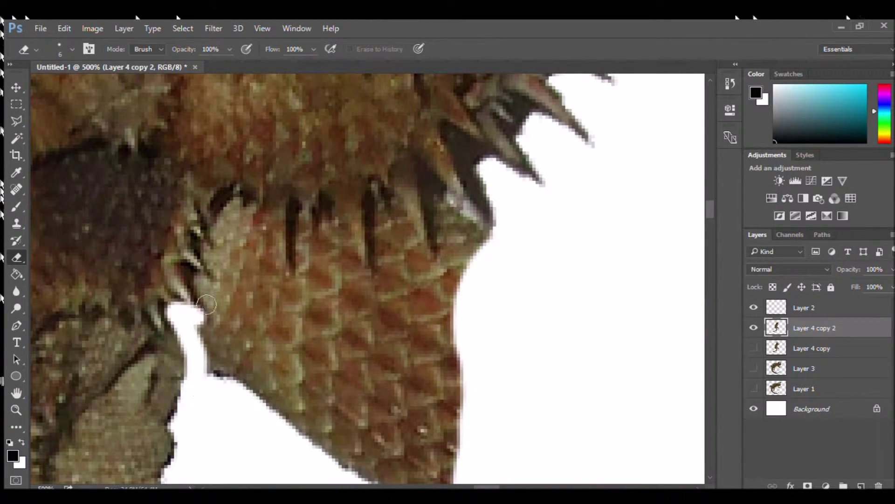
mouse_move(234, 253)
mouse_down()
mouse_move(238, 218)
mouse_move(263, 213)
mouse_move(282, 293)
mouse_move(298, 287)
mouse_move(309, 222)
mouse_move(368, 286)
mouse_up()
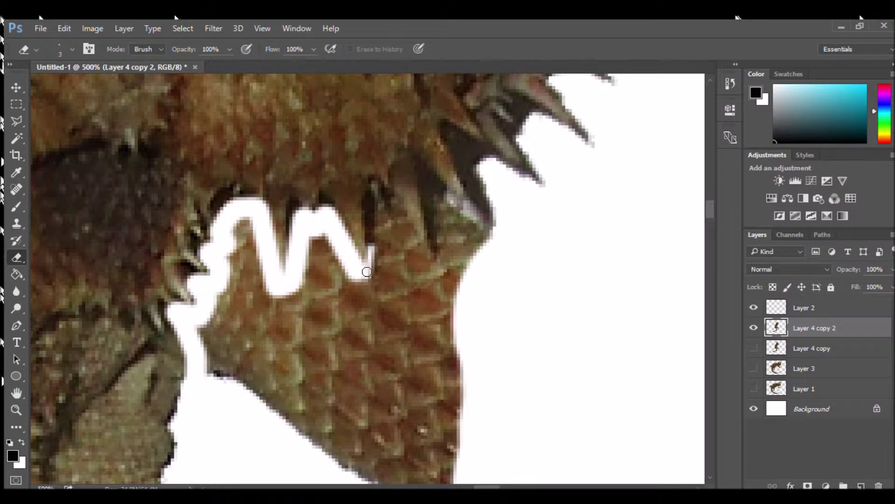
mouse_move(370, 199)
mouse_down()
mouse_move(403, 206)
mouse_move(426, 254)
mouse_up()
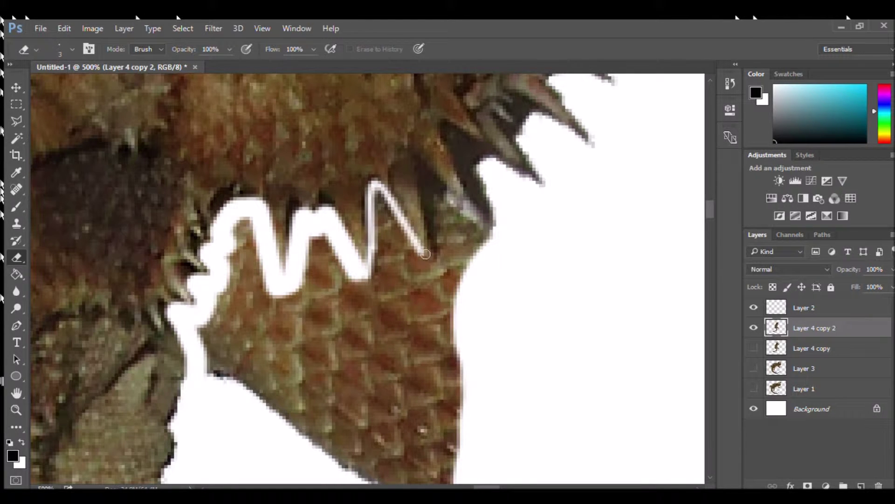
mouse_move(422, 169)
mouse_down()
mouse_move(487, 233)
mouse_move(449, 143)
mouse_up()
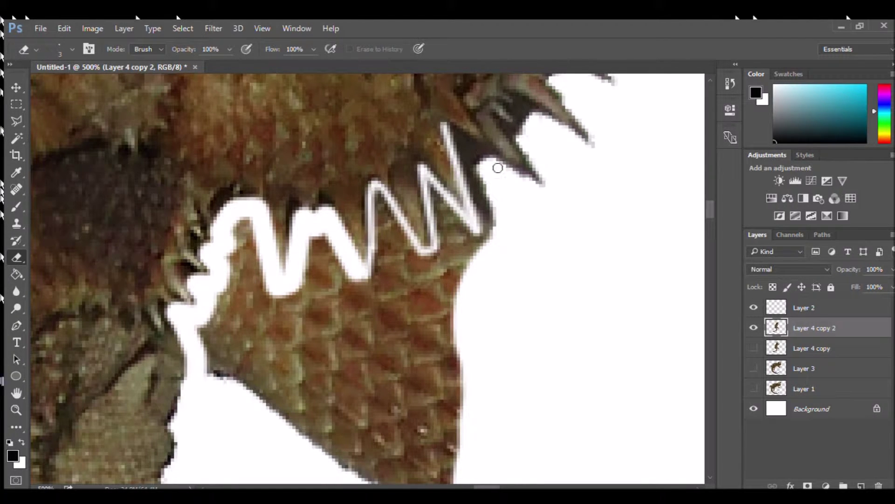
Erase the dark shadow edges between the spikes along the right cheek with the 3 px eraser.
scroll(493, 144, up, 13)
scroll(467, 161, right, 3)
scroll(445, 182, down, 3)
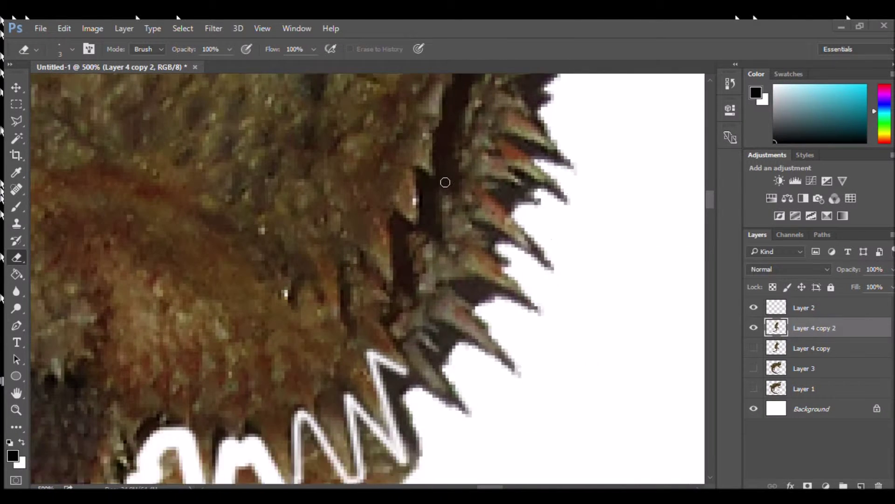
mouse_move(457, 390)
mouse_down()
mouse_move(451, 345)
mouse_move(428, 327)
mouse_up()
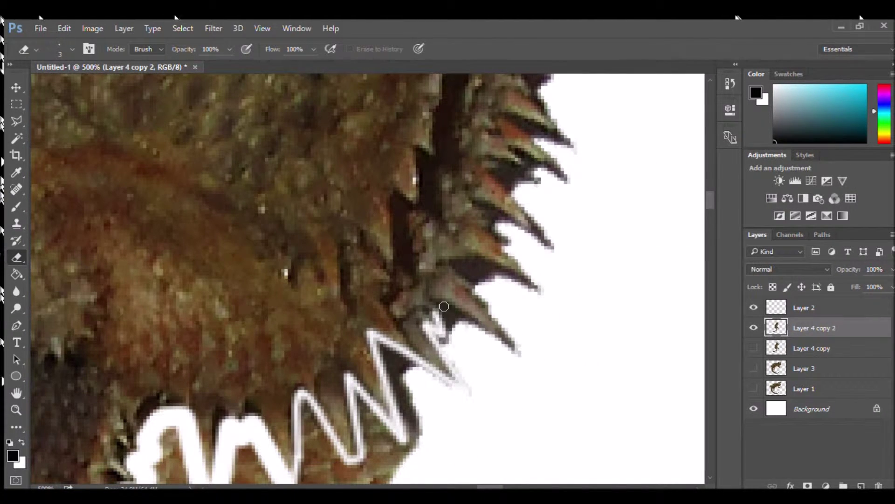
drag(519, 354, 492, 313)
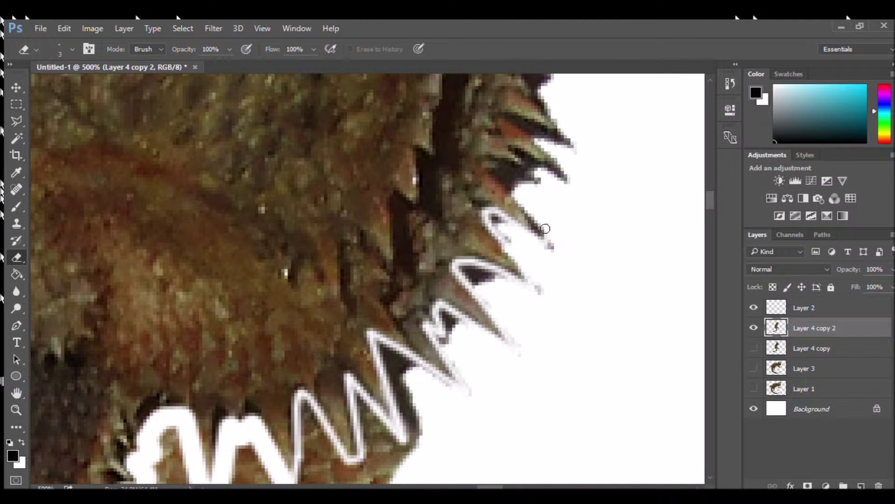
drag(545, 228, 502, 171)
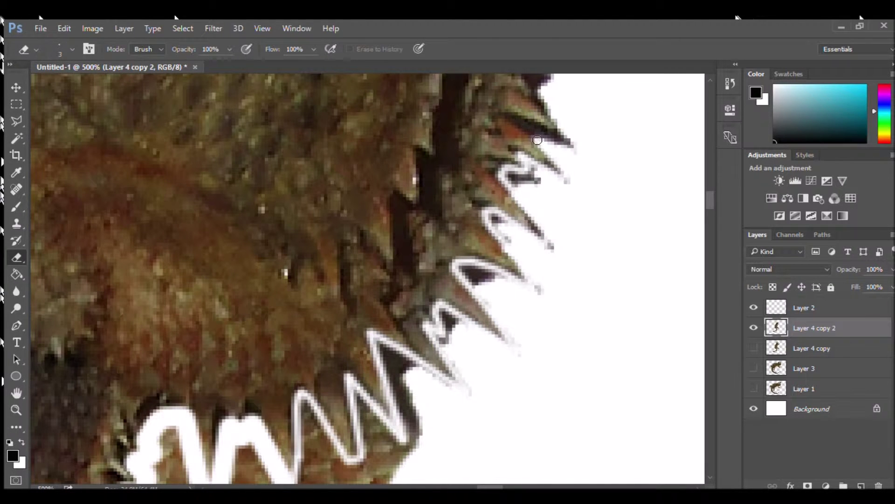
drag(540, 133, 575, 151)
scroll(576, 152, down, 3)
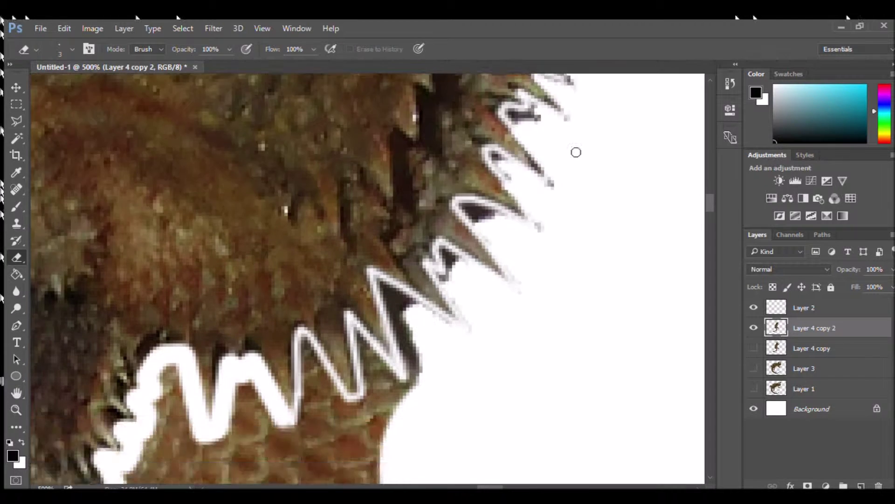
Erase a thin line along the right side of the head up to the snout, separating the dark shadow band from the skin.
scroll(576, 154, up, 10)
mouse_move(534, 325)
mouse_down()
mouse_move(523, 305)
mouse_move(536, 286)
mouse_up()
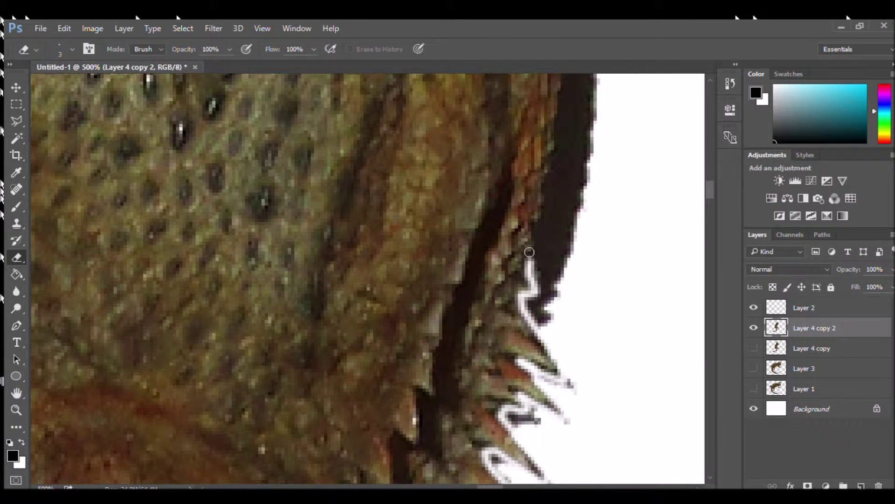
scroll(552, 231, up, 3)
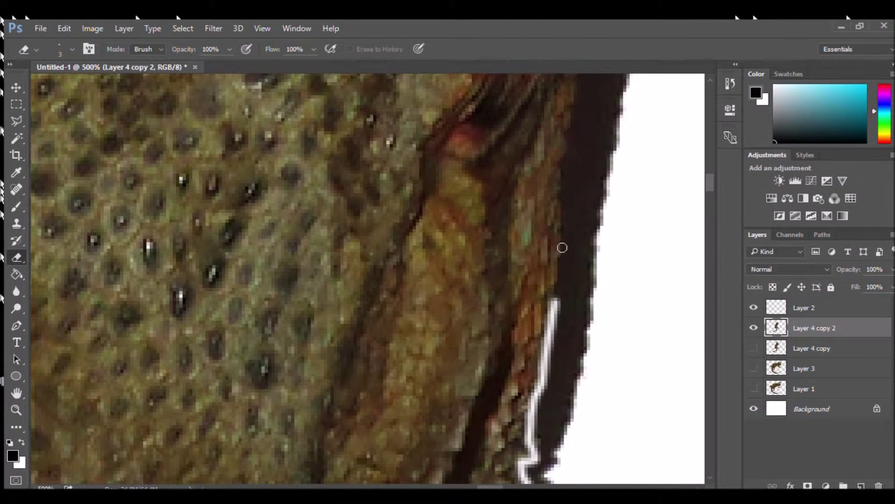
scroll(563, 249, up, 3)
mouse_move(573, 327)
mouse_down()
mouse_move(575, 230)
mouse_move(597, 274)
mouse_move(601, 211)
mouse_up()
scroll(597, 274, up, 3)
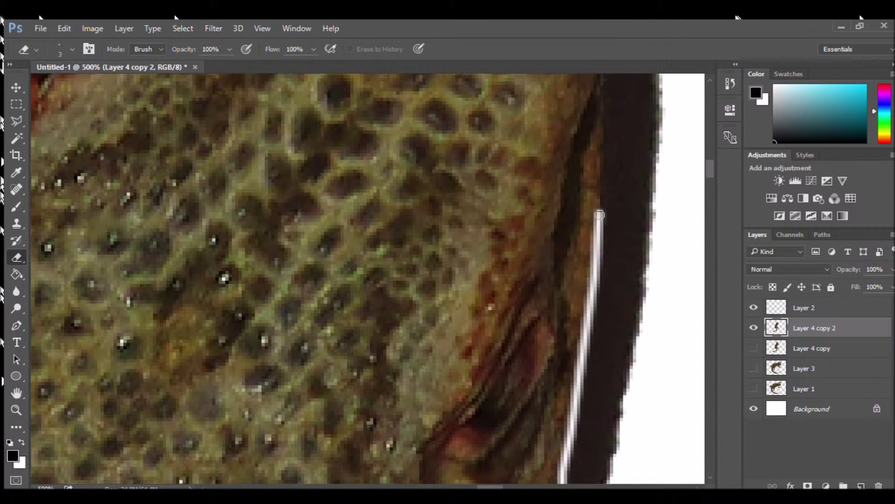
scroll(600, 212, up, 3)
shift+click(604, 247)
shift+click(604, 198)
shift+click(599, 110)
shift+click(599, 97)
scroll(599, 96, up, 5)
shift+click(598, 168)
drag(600, 171, 624, 203)
Try to delete the shadow band beside the head with a Magic Wand selection at tolerance 40, and undo it.
click(17, 138)
click(636, 290)
key(Delete)
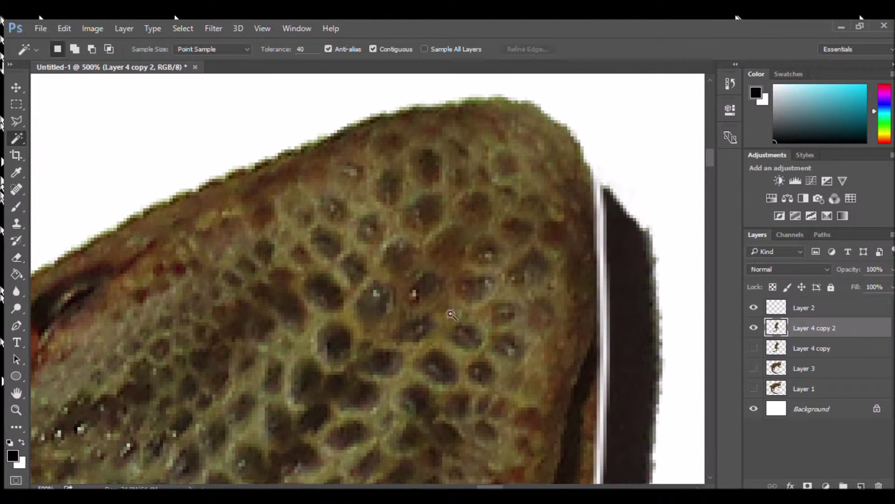
key(ctrl+z)
key(ctrl+d)
Try selecting the shadow band with the Magic Wand at tolerances of 70, 20 and 10.
click(301, 49)
text(70)
click(625, 250)
drag(305, 50, 243, 38)
text(20)
click(631, 265)
drag(305, 49, 187, 35)
text(10)
click(634, 251)
scroll(635, 253, up, 3)
Erase the tip of the shadow band beside the snout and clear the selection.
click(19, 257)
drag(639, 267, 606, 267)
click(17, 104)
click(75, 182)
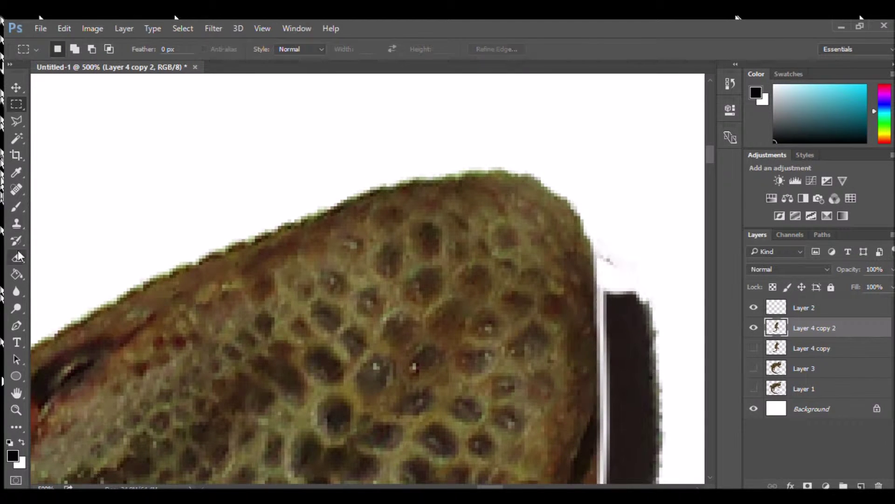
Erase the upper part of the shadow band beside the snout with a 15 px eraser.
click(17, 255)
scroll(625, 243, down, 4)
scroll(565, 114, right, 3)
mouse_move(565, 114)
mouse_down()
mouse_move(588, 348)
mouse_move(549, 127)
mouse_move(559, 314)
mouse_move(552, 414)
mouse_move(547, 356)
mouse_move(551, 422)
mouse_up()
scroll(555, 347, up, 2)
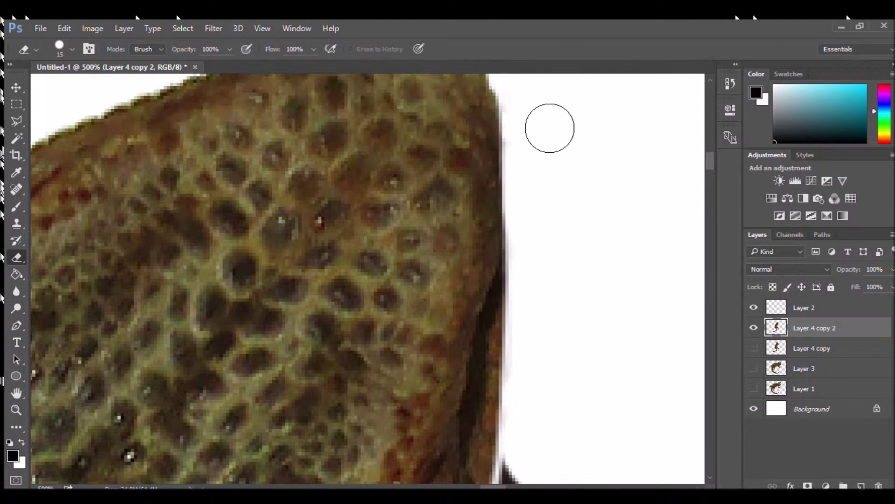
Erase the rest of the shadow band down the right side of the head to the first cheek spikes.
scroll(558, 192, down, 5)
drag(553, 196, 545, 362)
drag(532, 173, 519, 371)
drag(531, 195, 518, 300)
scroll(522, 280, down, 3)
mouse_move(514, 183)
mouse_down()
mouse_move(517, 253)
mouse_move(501, 337)
mouse_up()
scroll(500, 338, down, 5)
mouse_move(492, 235)
mouse_down()
mouse_move(483, 218)
mouse_move(503, 112)
mouse_move(507, 137)
mouse_move(484, 248)
mouse_up()
scroll(504, 126, up, 2)
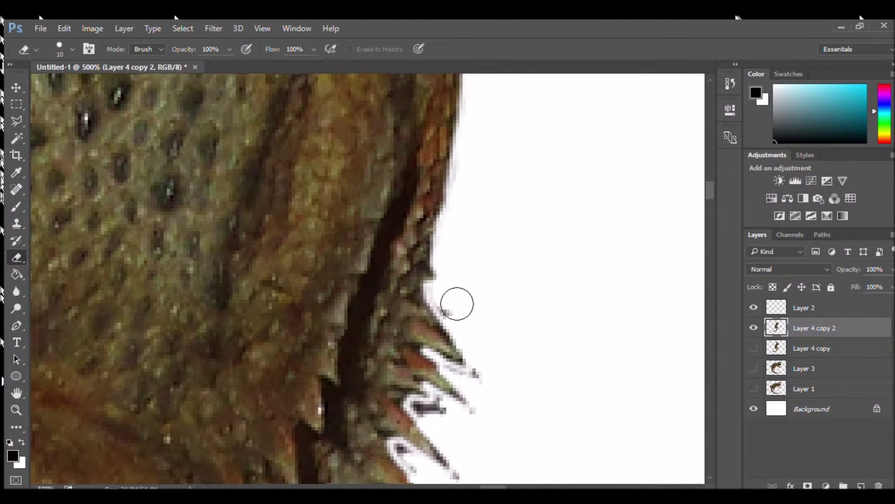
Erase the dark remnants between the right cheek spikes with a small eraser, refining the gaps at 3 px.
scroll(491, 385, down, 3)
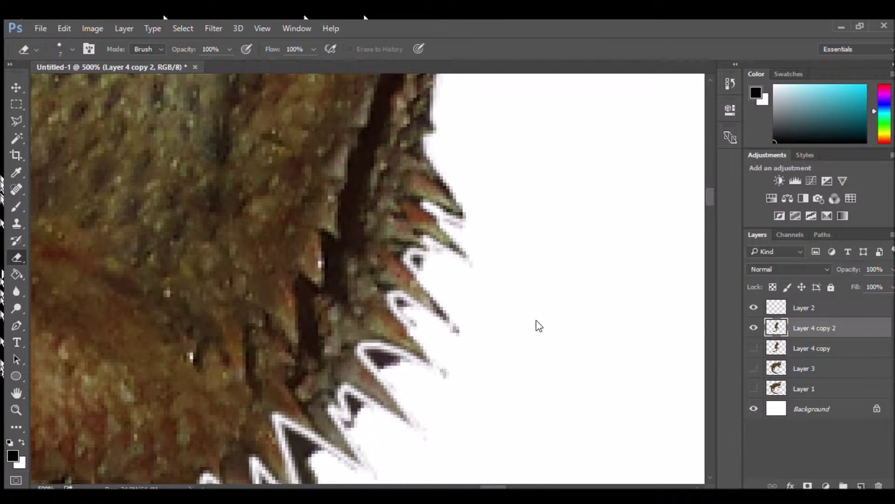
scroll(531, 260, down, 1)
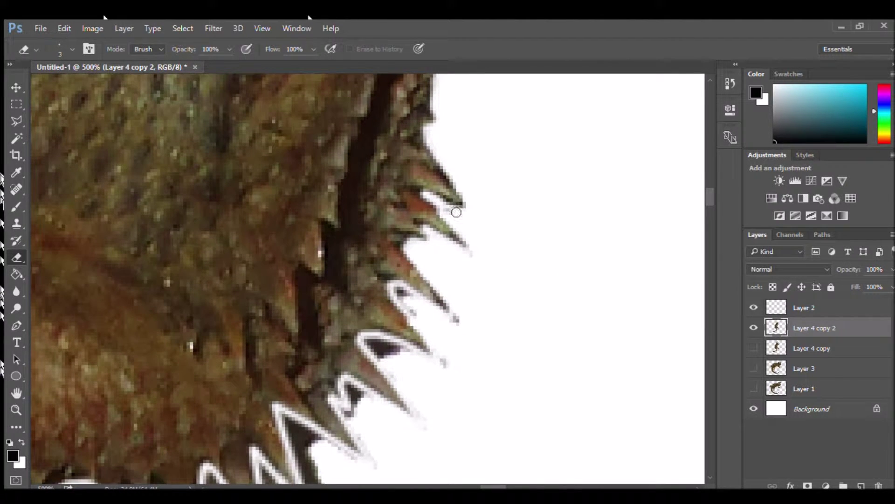
scroll(462, 219, down, 4)
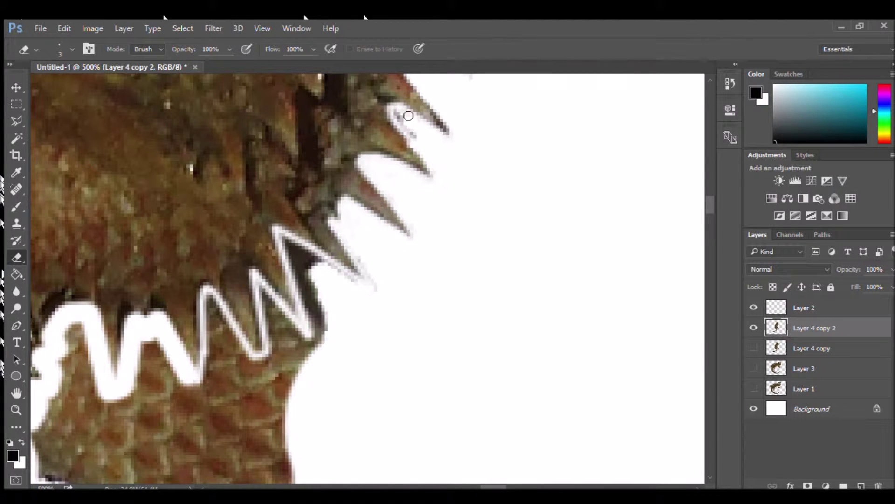
scroll(483, 169, up, 2)
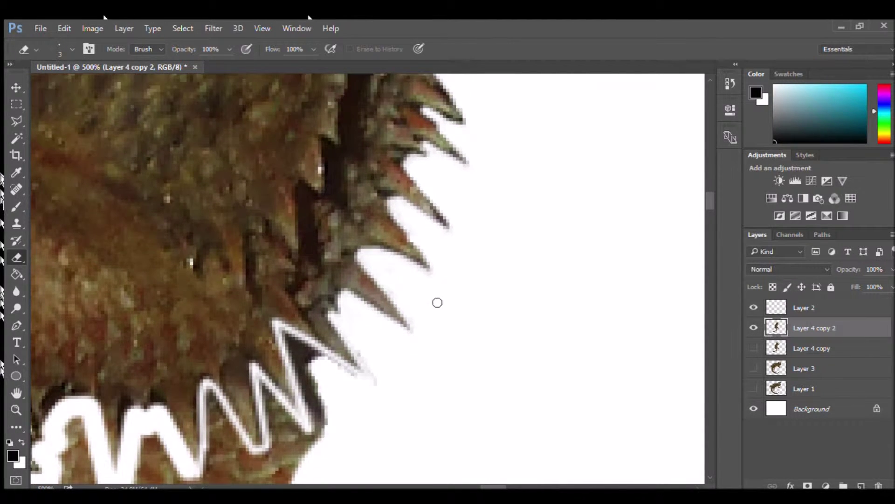
scroll(441, 286, down, 2)
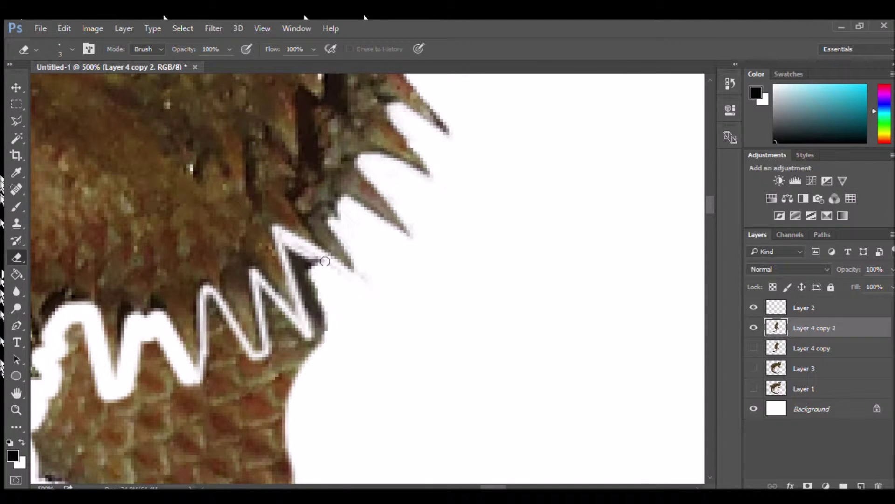
Erase the bulk of the right front leg stub below the jaw spikes.
click(407, 319)
drag(328, 345, 333, 360)
scroll(335, 326, down, 4)
mouse_move(262, 313)
mouse_down()
mouse_move(307, 495)
mouse_move(222, 362)
mouse_move(222, 311)
mouse_move(201, 311)
mouse_up()
Reduce the eraser to 4 px and clear the leftover skin between the fine spikes under the jaw.
key(bracketleft)
key(bracketleft)
key(bracketleft)
key(bracketleft)
key(bracketleft)
key(bracketleft)
key(bracketleft)
key(bracketleft)
key(bracketleft)
key(bracketleft)
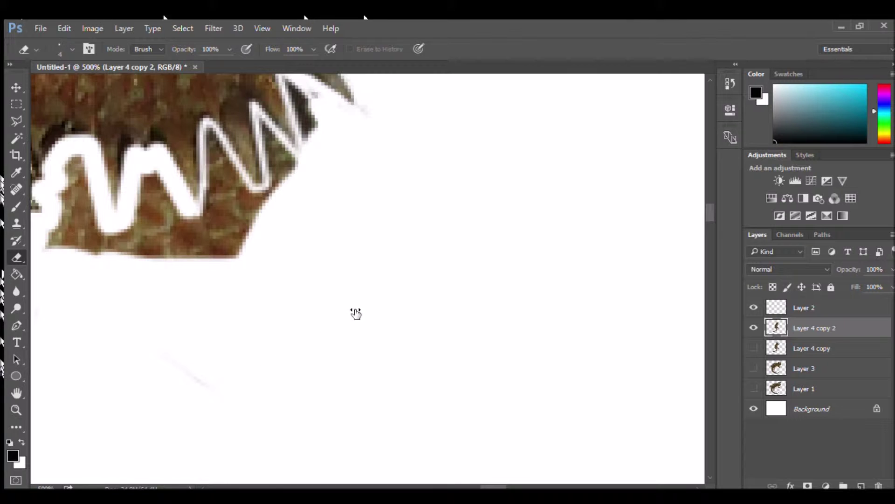
mouse_move(212, 133)
mouse_down()
mouse_move(265, 203)
mouse_move(283, 168)
mouse_up()
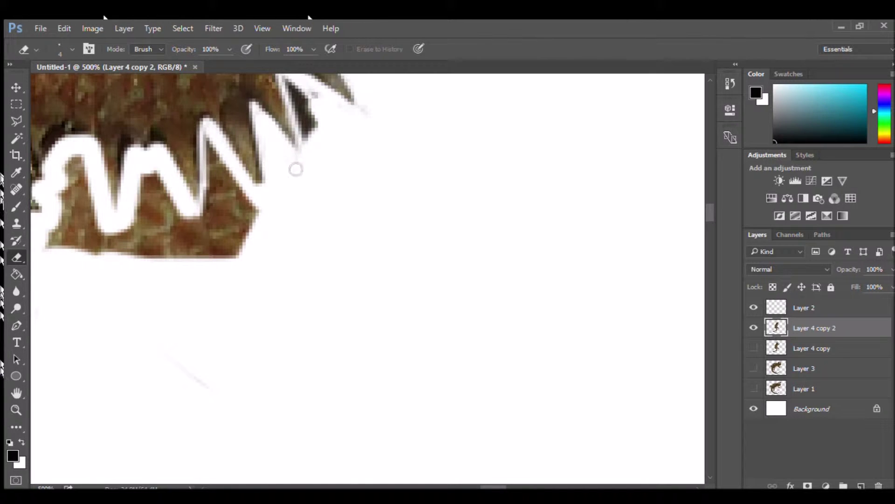
mouse_move(215, 204)
mouse_down()
mouse_move(206, 257)
mouse_move(233, 179)
mouse_move(229, 255)
mouse_up()
Enlarge the eraser to 12 px and remove the remaining right leg stub fragments around the jaw spikes.
key(bracketright)
key(bracketright)
key(bracketright)
key(bracketright)
key(bracketright)
key(bracketright)
key(bracketright)
key(bracketright)
key(bracketright)
key(bracketright)
key(bracketright)
key(bracketright)
key(bracketright)
key(bracketright)
key(bracketright)
key(bracketright)
key(bracketright)
mouse_move(261, 231)
mouse_down()
mouse_move(267, 288)
mouse_move(77, 251)
mouse_up()
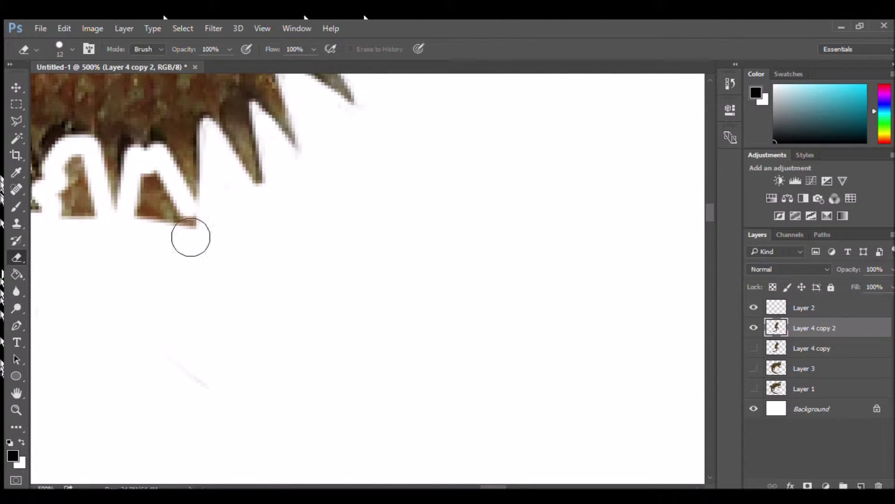
drag(191, 237, 163, 217)
scroll(198, 229, left, 3)
drag(234, 183, 226, 200)
key(v)
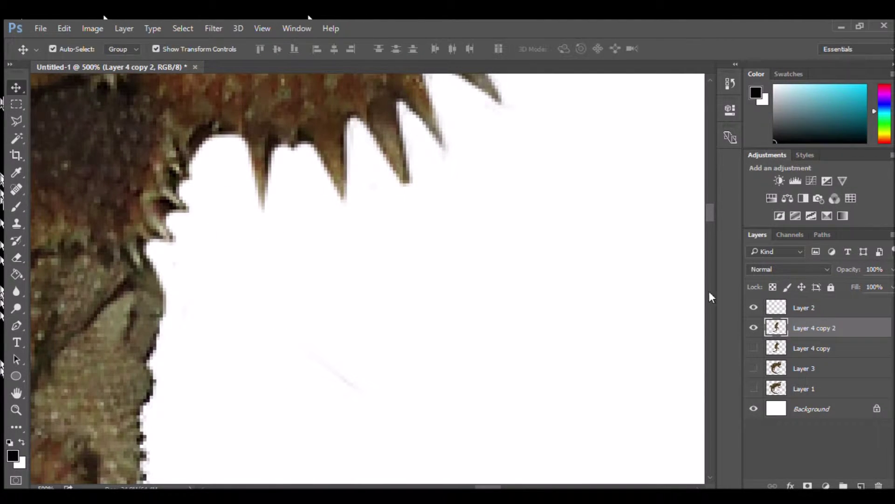
Compare the lizard on Layer 4 copy 2 with the earlier Layer 4 copy by toggling their visibility.
key(ctrl+0)
click(754, 348)
click(756, 328)
click(755, 328)
click(753, 347)
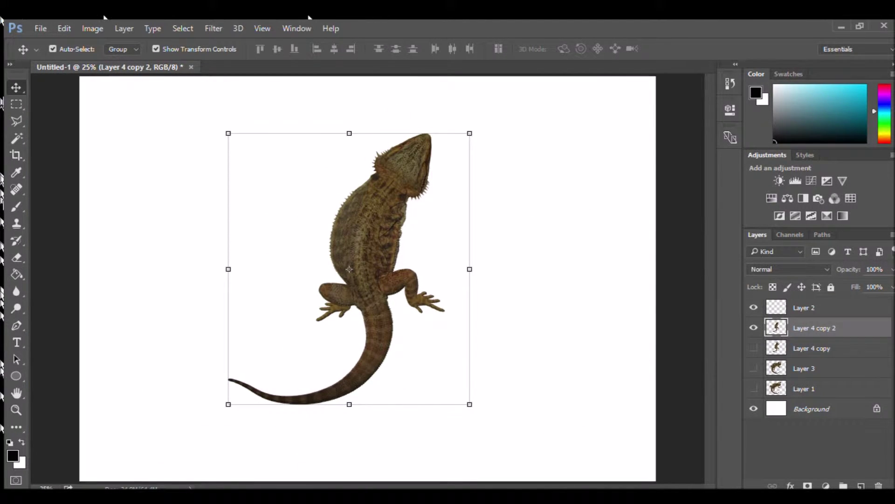
Select the outer part of the right hind leg, rotate it about 9° clockwise and fit it back against the thigh.
key(ctrl+plus)
key(ctrl+plus)
key(ctrl+plus)
key(ctrl+plus)
key(ctrl+plus)
scroll(379, 303, right, 6)
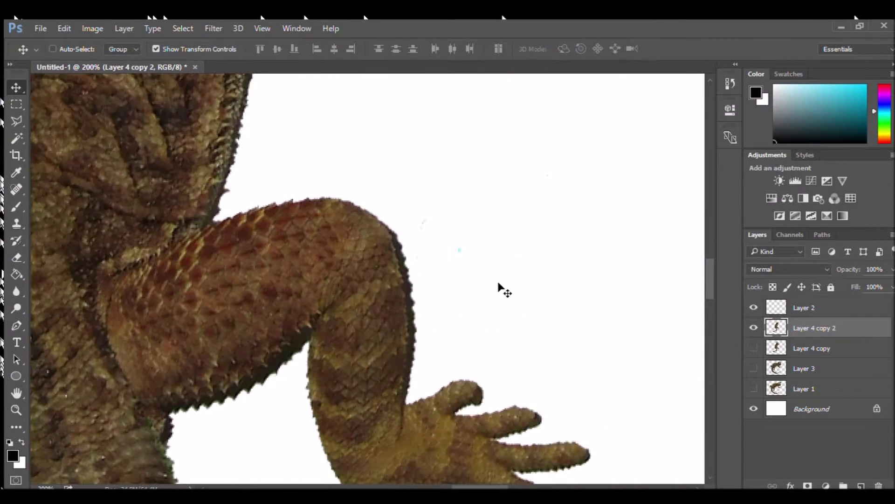
scroll(510, 191, down, 1)
click(15, 103)
drag(196, 114, 579, 486)
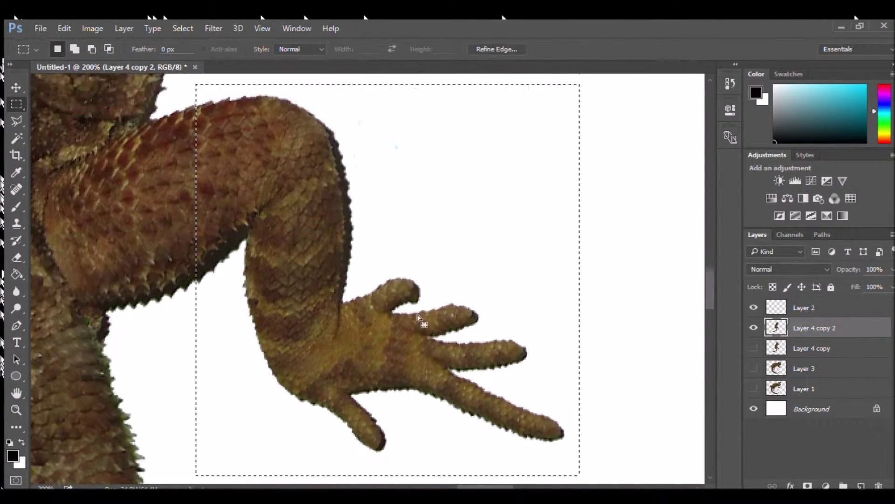
scroll(422, 316, up, 3)
key(v)
drag(592, 161, 621, 194)
drag(301, 227, 296, 259)
scroll(380, 222, down, 2)
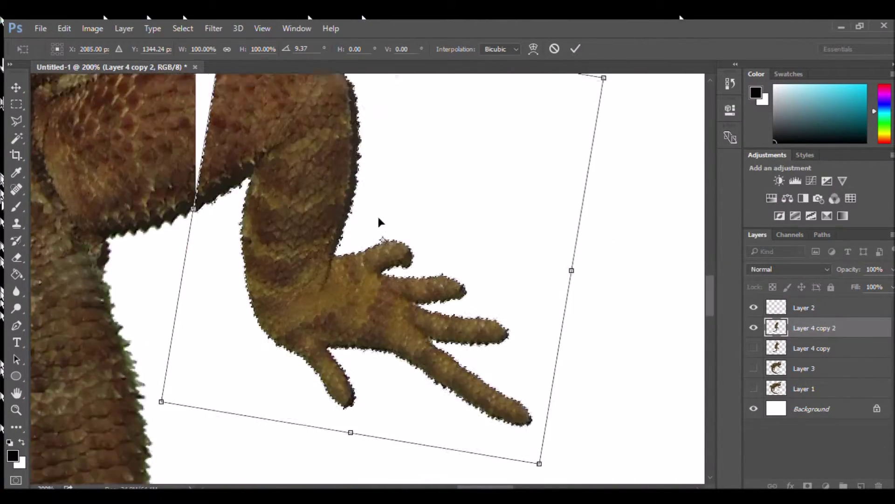
scroll(338, 199, up, 2)
click(15, 105)
click(189, 149)
Blend the seam across the right thigh with the Spot Healing Brush, stepping back and repainting strokes as needed.
click(17, 190)
mouse_move(236, 244)
mouse_down()
mouse_move(212, 273)
mouse_move(265, 290)
mouse_move(197, 321)
mouse_up()
mouse_move(191, 187)
mouse_down()
mouse_move(244, 204)
mouse_move(220, 226)
mouse_move(220, 200)
mouse_up()
key(ctrl+alt+z)
key(ctrl+alt+z)
key(ctrl+shift+z)
key(ctrl+shift+z)
key(ctrl+alt+z)
key(ctrl+alt+z)
key(ctrl+alt+z)
key(ctrl+shift+z)
key(ctrl+shift+z)
key(ctrl+alt+z)
drag(214, 215, 212, 220)
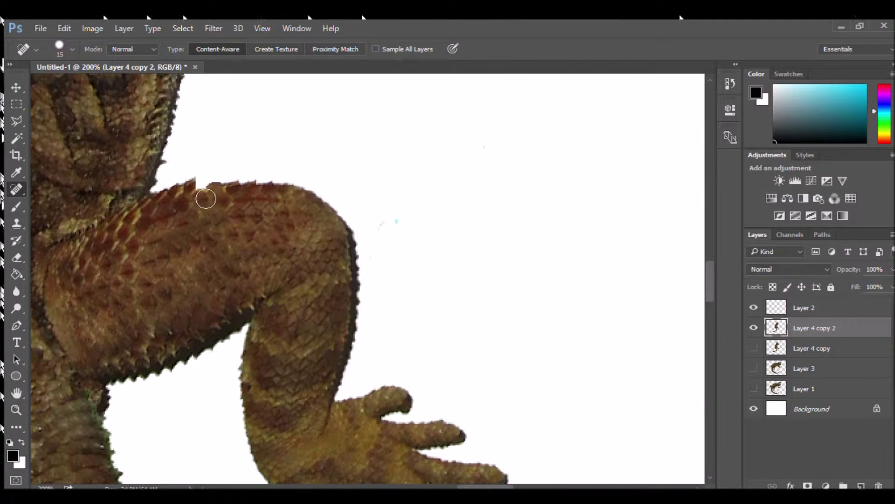
Select the tail from its lower bend to the tip, rotate it slightly clockwise and realign it with the tail base.
key(ctrl+0)
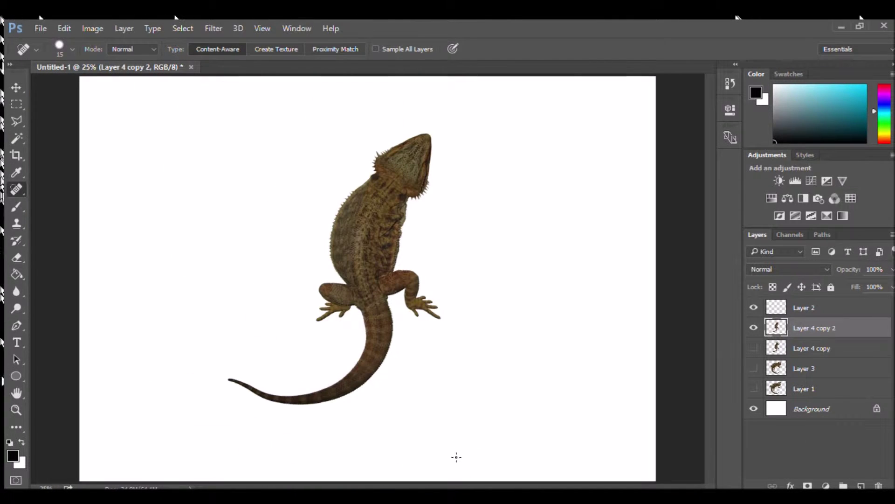
click(16, 105)
mouse_move(345, 362)
mouse_down()
mouse_move(196, 421)
mouse_move(204, 425)
mouse_up()
key(v)
mouse_move(192, 369)
mouse_down()
mouse_move(200, 350)
mouse_move(234, 333)
mouse_up()
key(ctrl+z)
drag(323, 387, 322, 383)
key(Return)
key(ctrl+d)
Select the thin end of the tail, try rotating it 15° and nudging it into place, and undo the transform.
drag(288, 329, 213, 392)
key(ctrl+t)
drag(292, 396, 282, 383)
key(Right)
key(Right)
key(Right)
key(Right)
key(Right)
key(Right)
key(Right)
key(Down)
key(Down)
key(Down)
key(Down)
key(ctrl+1)
scroll(531, 296, down, 8)
scroll(531, 296, left, 1)
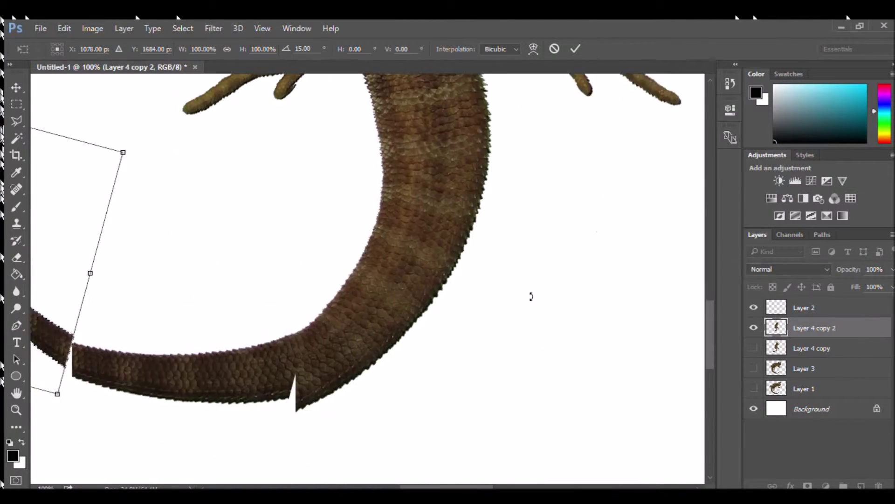
scroll(531, 296, left, 4)
key(Return)
key(v)
key(ctrl+alt+z)
key(ctrl+alt+z)
Rotate the thin tail end clockwise around a pivot set at its joint, and heal the gaps along the tail's underside.
drag(111, 280, 257, 359)
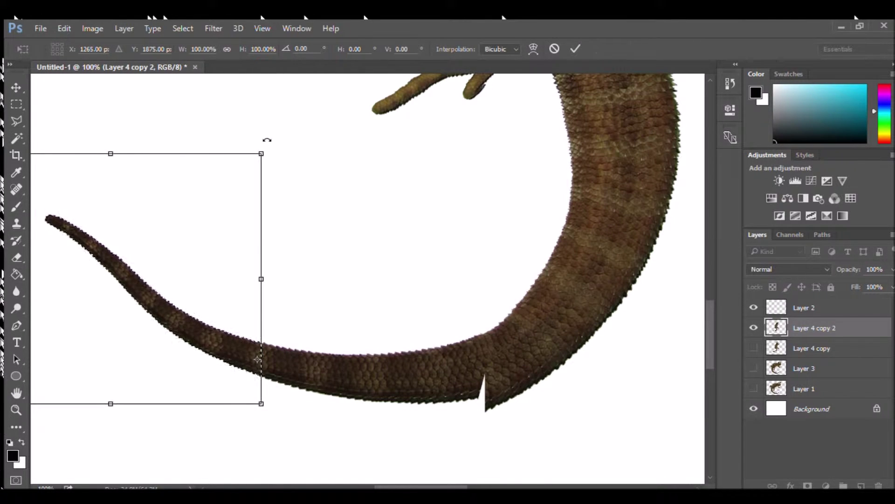
drag(266, 139, 314, 170)
key(Return)
key(j)
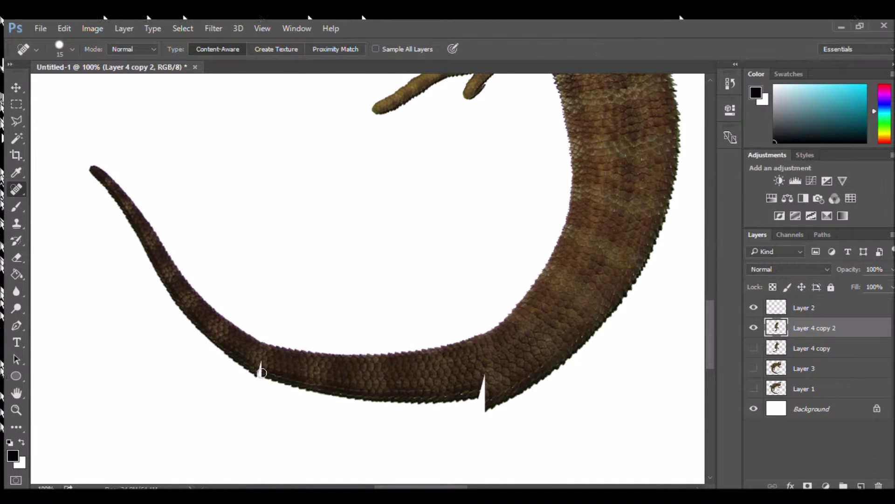
drag(486, 407, 493, 401)
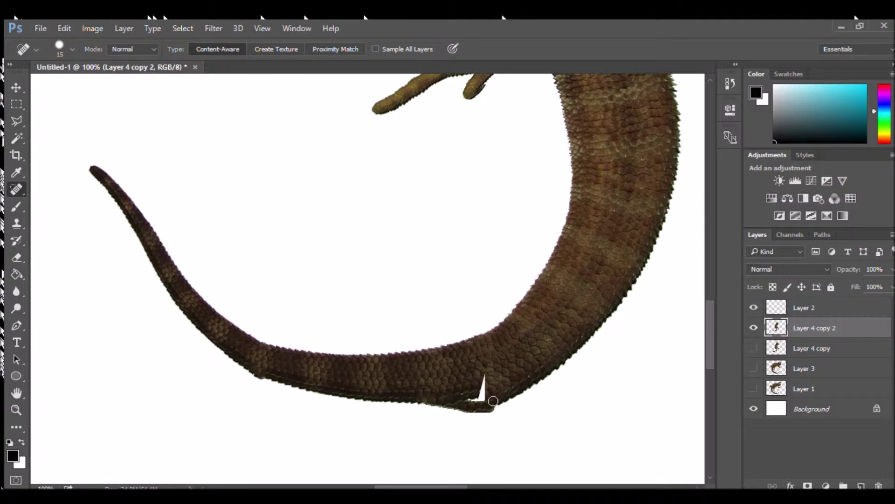
Select the whole tail section beyond the lower bend and shift and rotate it to line up with the tail base.
click(17, 106)
mouse_move(69, 139)
mouse_down()
mouse_move(490, 468)
mouse_move(486, 457)
mouse_up()
key(v)
mouse_move(439, 364)
mouse_down()
mouse_move(455, 364)
mouse_move(441, 367)
mouse_up()
key(ctrl+t)
drag(493, 422, 457, 399)
key(Return)
key(ctrl+d)
Heal the wedge-shaped gap at the tail's lower bend and erase the stray sliver hanging below it.
key(j)
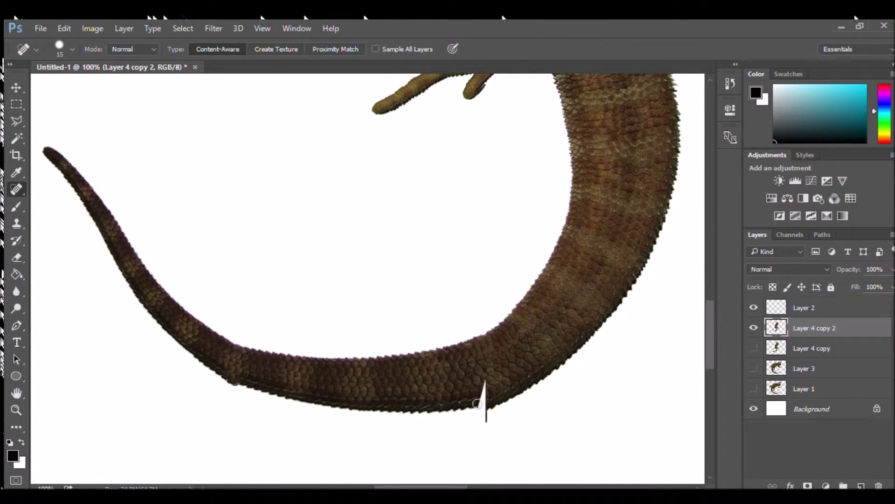
click(10, 254)
drag(486, 410, 489, 432)
key(ctrl+minus)
key(ctrl+minus)
key(ctrl+minus)
key(ctrl+minus)
key(ctrl+minus)
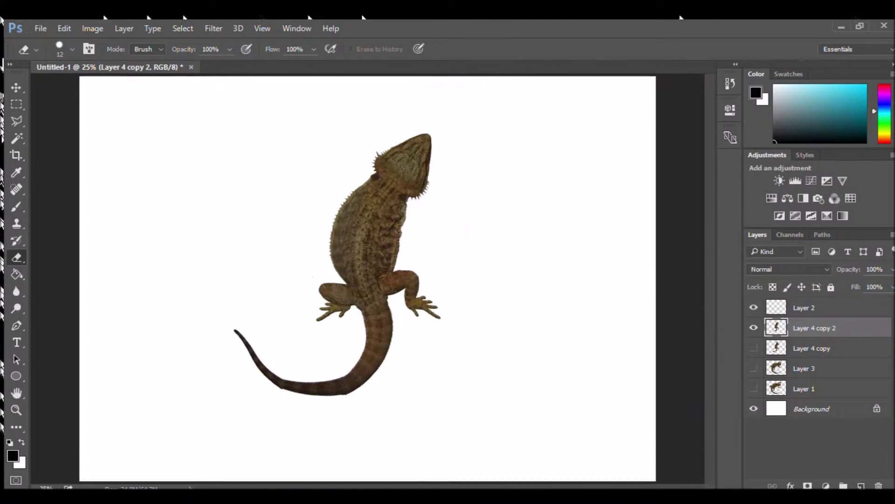
Apply a black Color Overlay to Layer 4 copy 2 to turn the lizard into a silhouette.
key(ctrl+plus)
key(ctrl+plus)
double_click(777, 327)
click(354, 244)
click(653, 206)
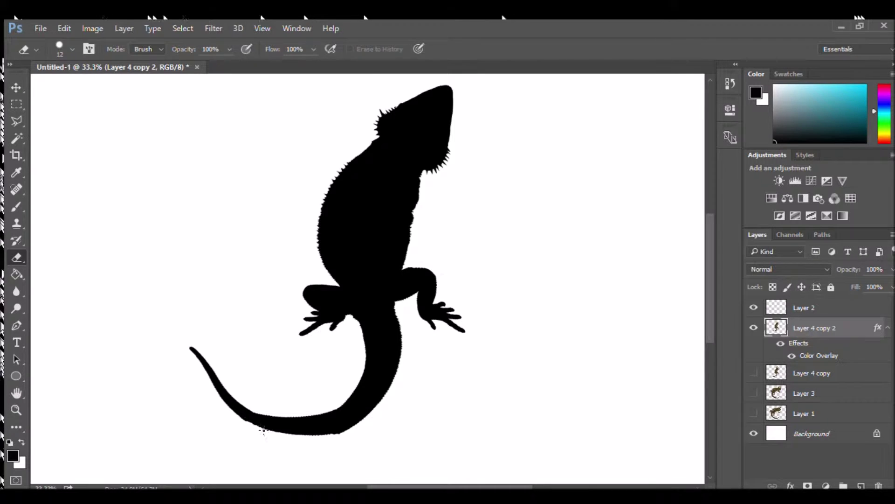
Smooth the angular corners along the underside of the tail with a 12 px eraser.
key(ctrl+plus)
key(ctrl+plus)
key(ctrl+plus)
key(ctrl+plus)
scroll(459, 302, down, 5)
scroll(340, 346, right, 1)
scroll(339, 345, left, 2)
scroll(104, 344, left, 5)
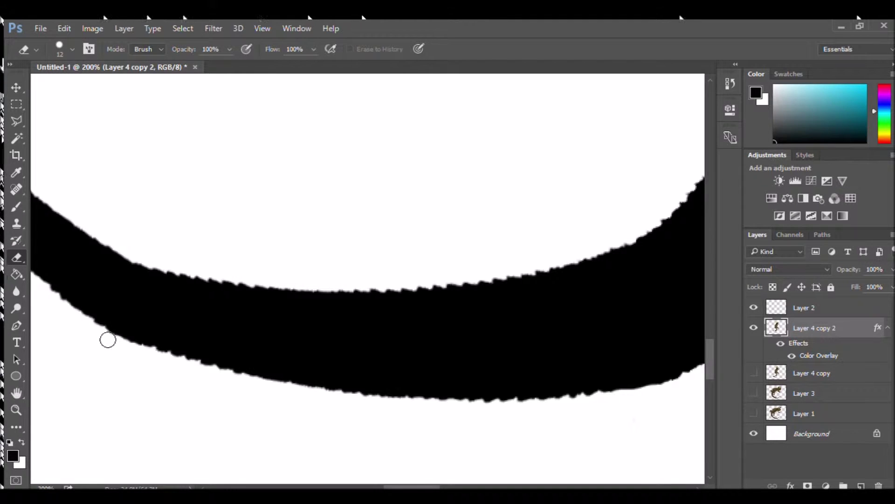
scroll(350, 399, right, 5)
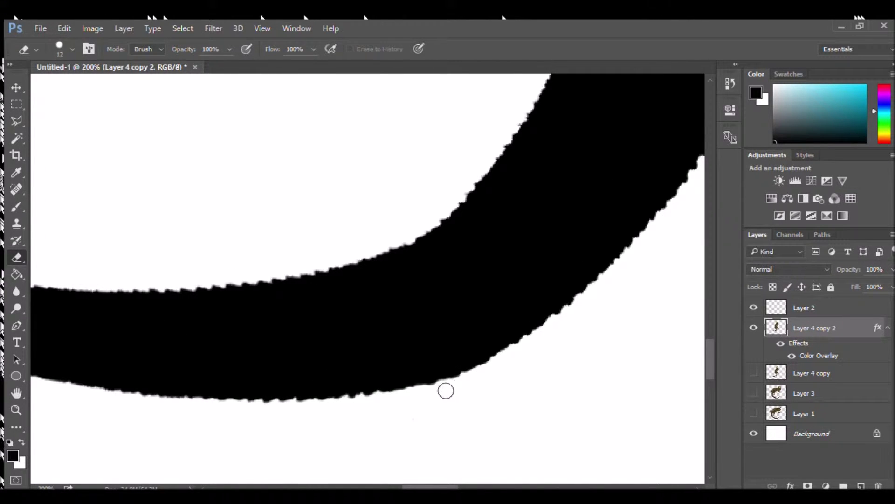
key(ctrl+minus)
key(ctrl+minus)
key(ctrl+minus)
key(ctrl+minus)
key(ctrl+minus)
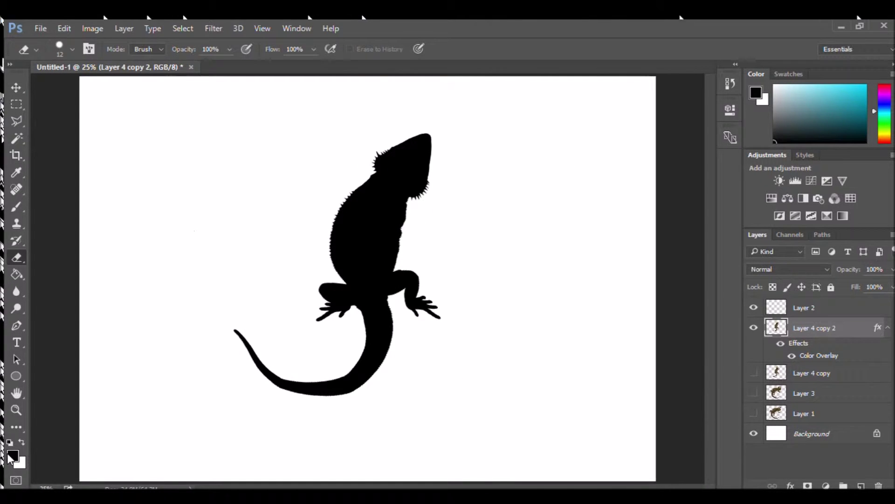
Try drawing an ellipse about 956 × 356 px beside the lizard's body with no fill, and delete it.
click(16, 376)
drag(404, 191, 561, 249)
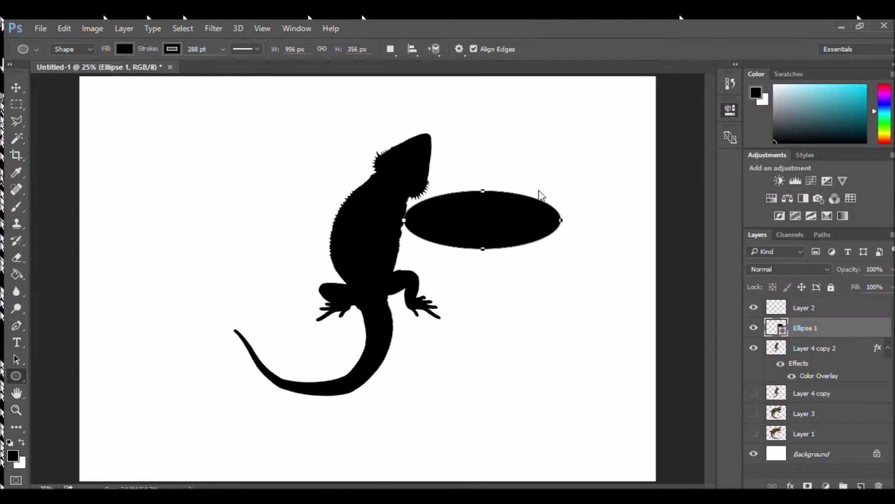
click(546, 215)
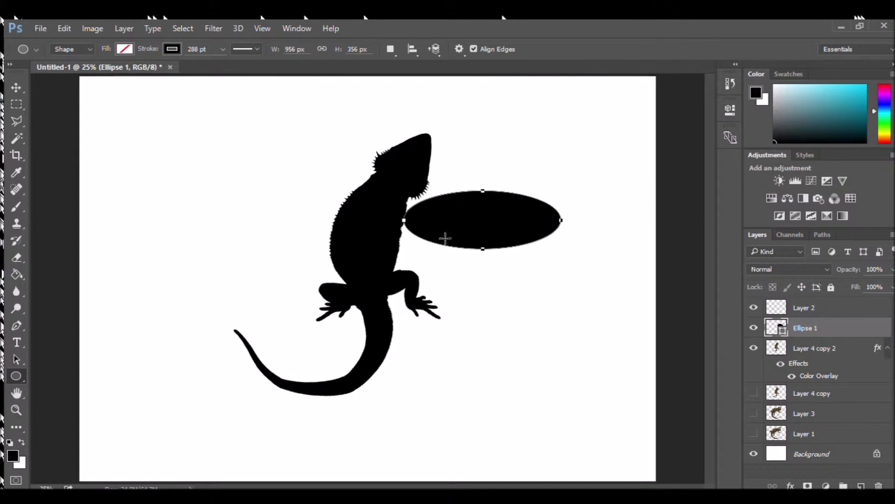
key(v)
drag(513, 208, 546, 212)
key(i)
key(v)
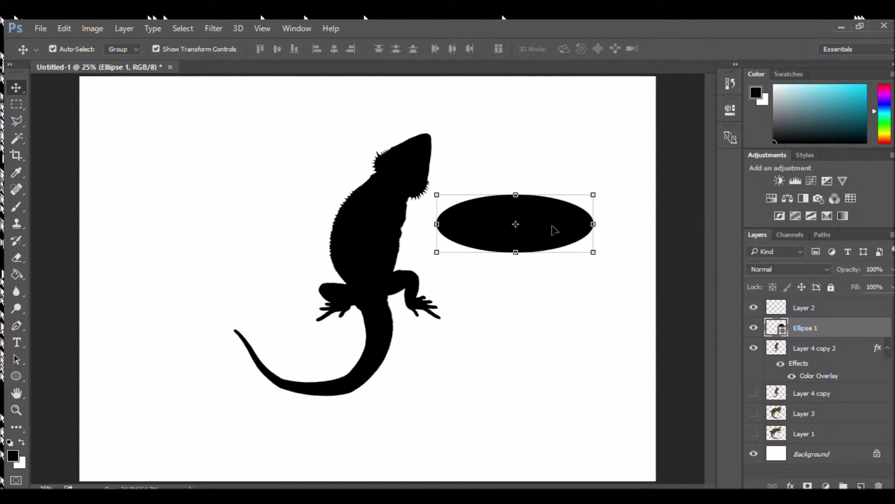
key(Delete)
Try redrawing a wide ellipse beside the lizard and checking its colour and layer style settings, and delete it.
key(u)
drag(445, 199, 638, 262)
key(ctrl+z)
key(ctrl+z)
key(ctrl+z)
key(v)
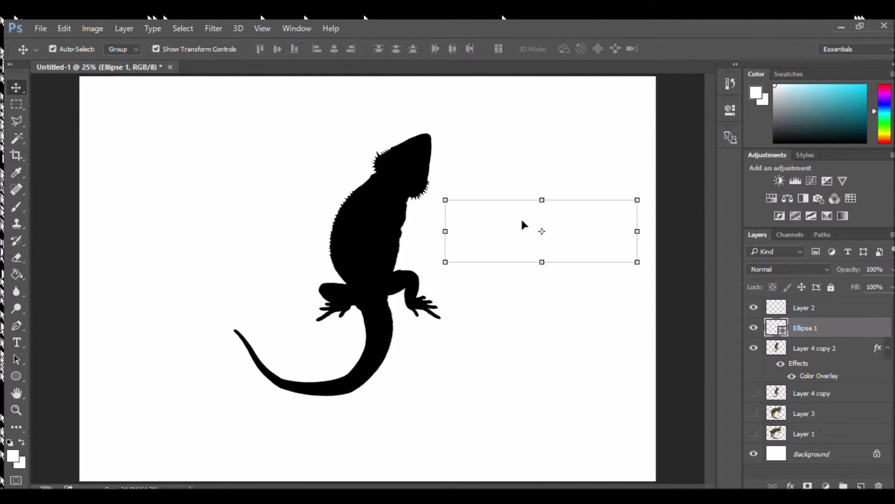
double_click(768, 328)
click(600, 104)
double_click(803, 324)
click(370, 144)
key(Delete)
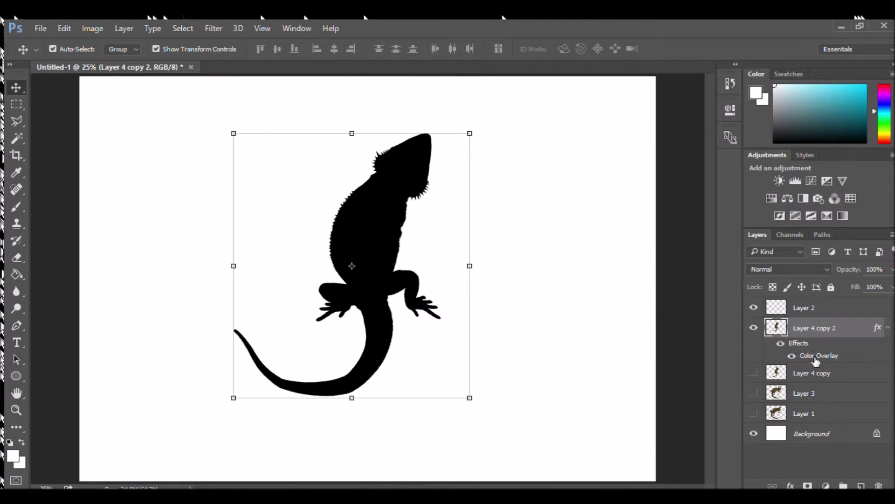
Draw an ellipse about 1672 × 1548 px over the lizard's lower body with no fill and a 7.67 pt black stroke.
click(229, 247)
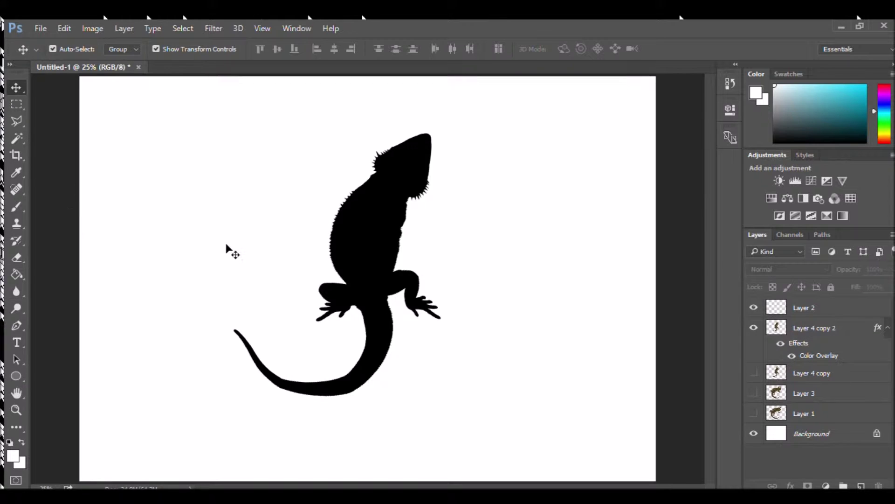
key(u)
mouse_move(172, 206)
mouse_down()
mouse_move(653, 483)
mouse_move(425, 460)
mouse_move(448, 458)
mouse_up()
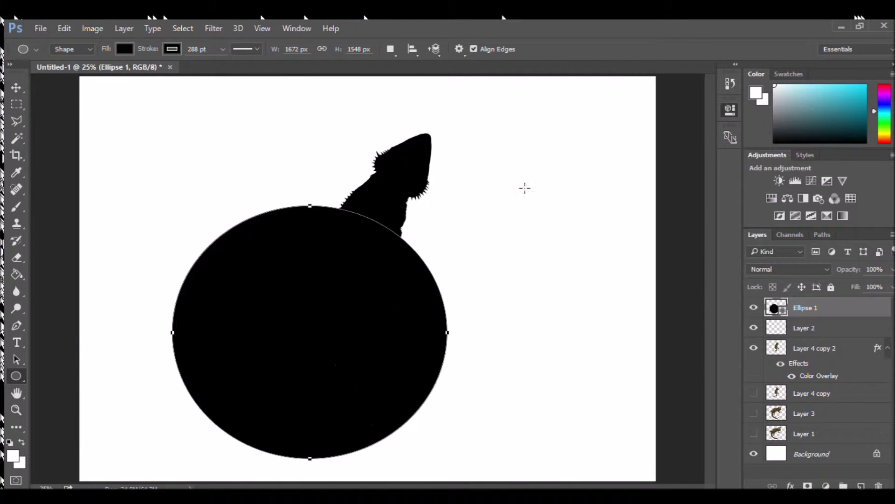
click(553, 220)
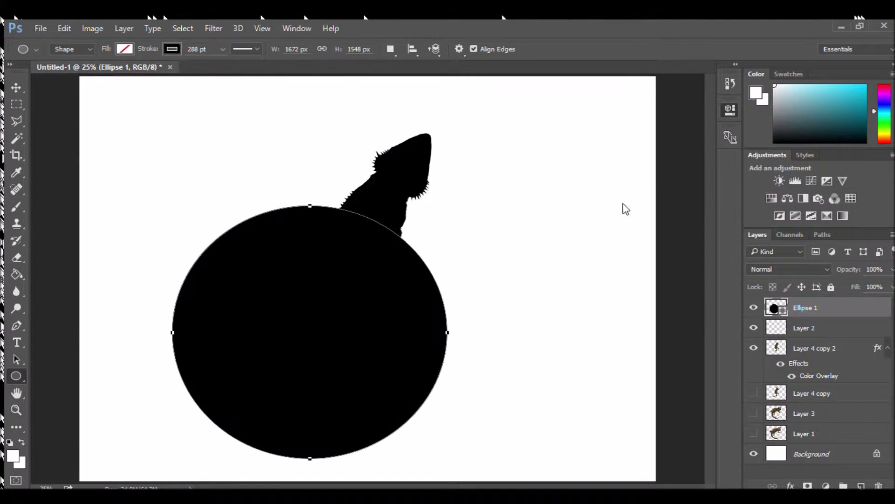
mouse_move(598, 206)
mouse_down()
mouse_move(557, 208)
mouse_move(567, 206)
mouse_up()
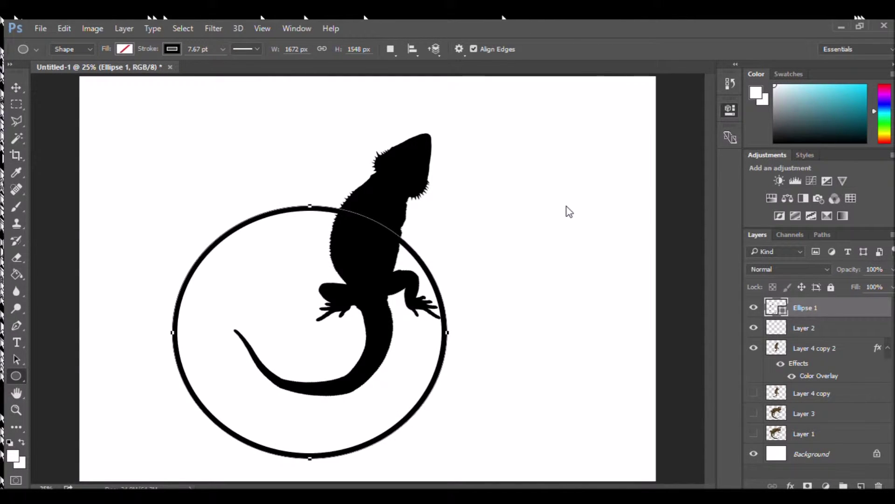
Move, flatten and tilt the ellipse outline so its lower edge curves out from the lizard's neck as a front leg guide.
key(v)
drag(321, 210, 405, 145)
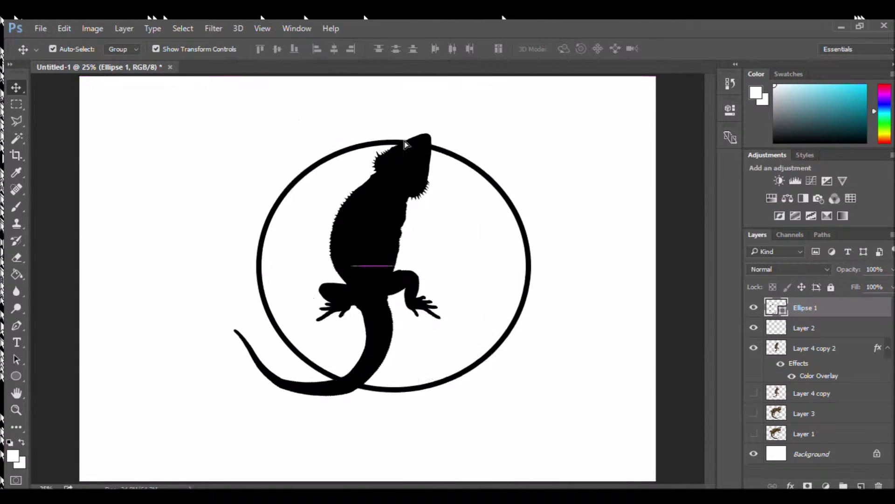
key(ctrl+minus)
drag(387, 187, 387, 274)
drag(436, 287, 373, 182)
drag(231, 211, 291, 214)
drag(352, 170, 353, 205)
drag(298, 196, 319, 176)
drag(378, 225, 379, 178)
drag(310, 116, 295, 121)
drag(354, 165, 356, 171)
mouse_move(305, 147)
mouse_down()
mouse_move(325, 163)
mouse_move(310, 153)
mouse_up()
mouse_move(380, 198)
mouse_down()
mouse_move(386, 208)
mouse_move(382, 200)
mouse_up()
key(Return)
Rasterize Ellipse 1 and erase it with a 77 px eraser, keeping only the lower arc extending from the neck.
key(e)
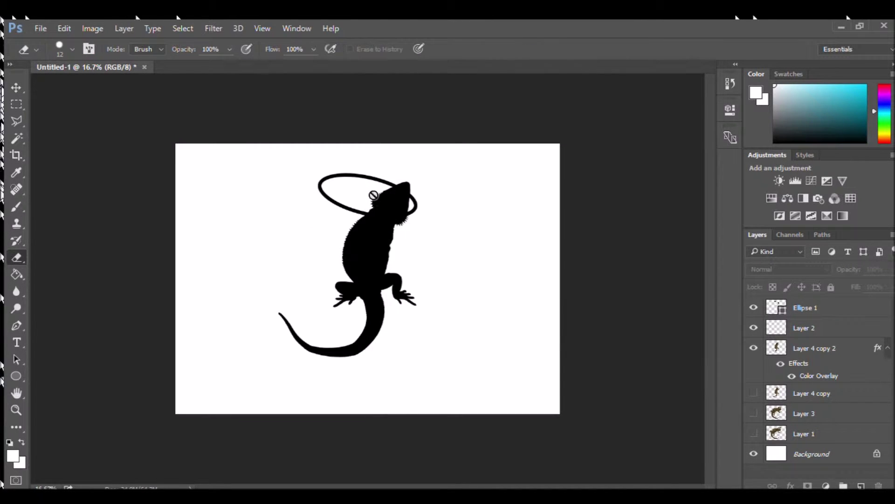
click(806, 308)
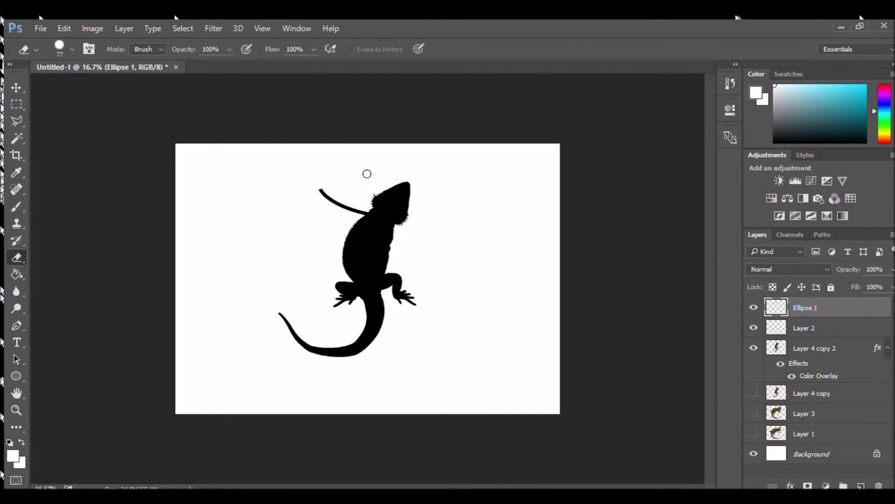
key(ctrl+plus)
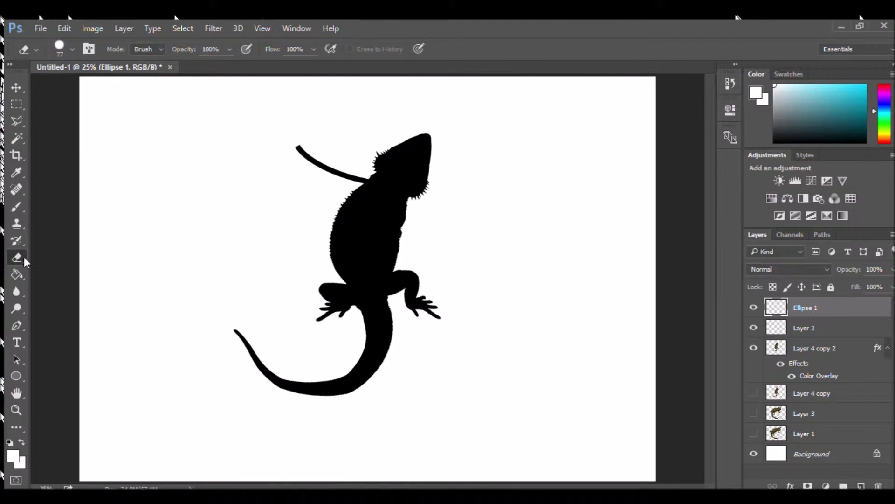
Draw a tall unfilled ellipse about 556 × 1412 px beside the lizard with a 4.4 pt black stroke.
key(u)
drag(298, 146, 207, 376)
click(562, 208)
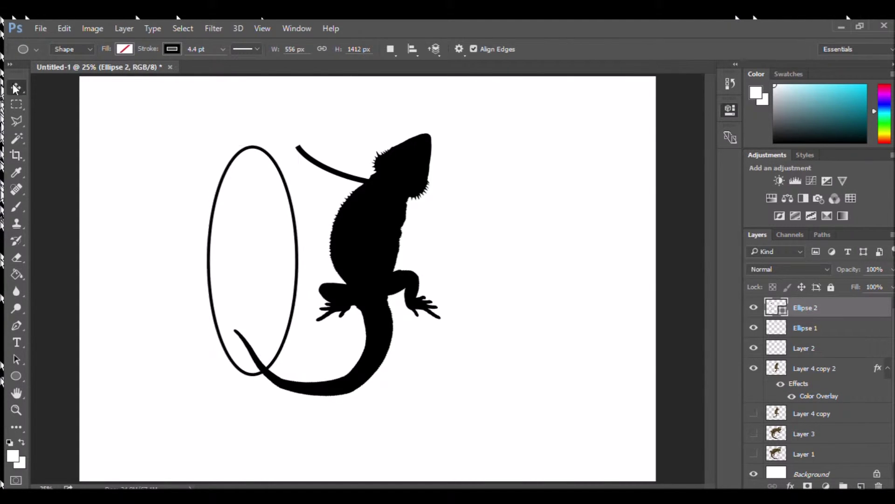
Rotate, shorten and reposition the tall ellipse so its upper edge meets the free end of the neck arc.
key(ctrl+t)
drag(308, 138, 363, 182)
drag(300, 201, 308, 185)
drag(245, 363, 269, 326)
drag(373, 159, 384, 178)
drag(282, 237, 280, 231)
key(Return)
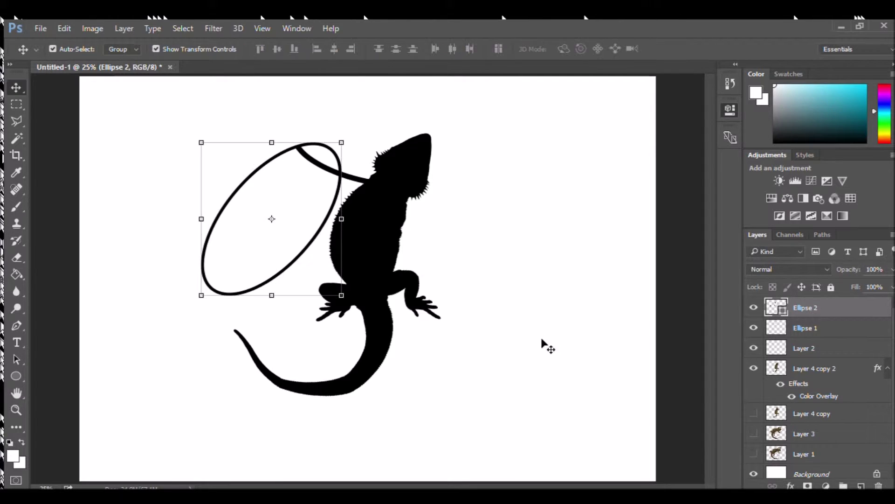
Rasterize Ellipse 2 and erase its inner and lower portions with the 77 px eraser, keeping only the outer arc.
click(17, 257)
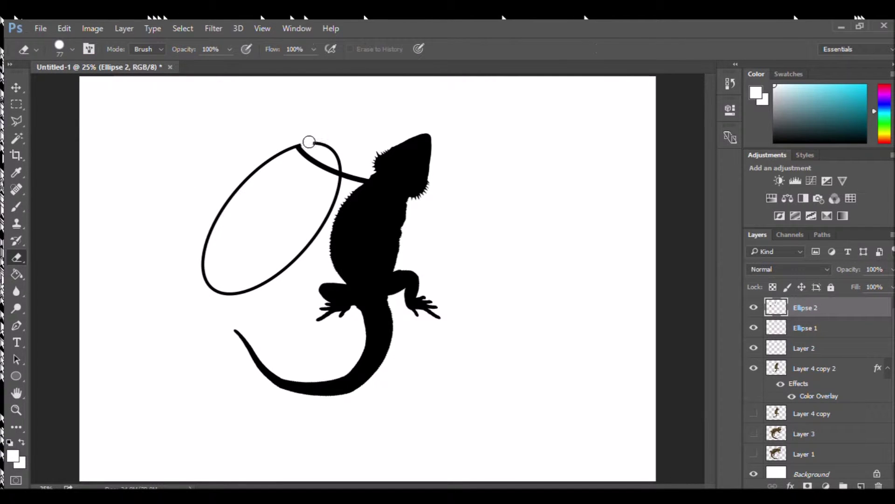
drag(306, 142, 342, 175)
drag(225, 295, 209, 280)
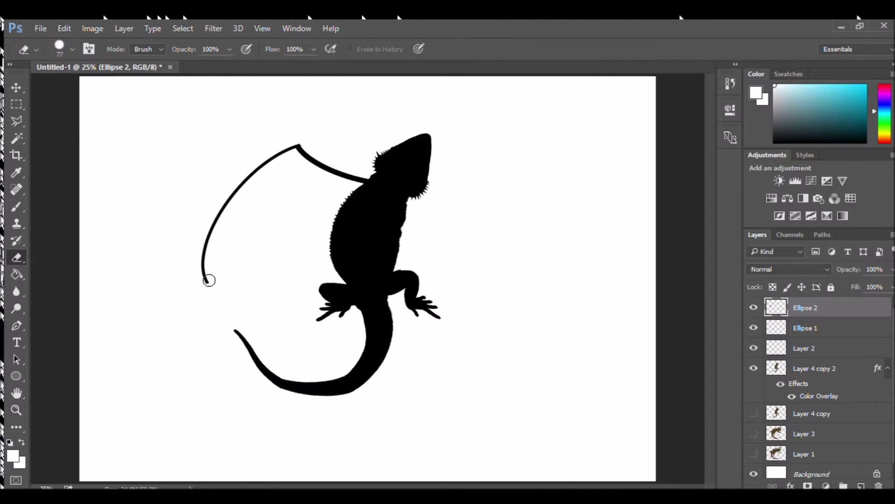
Rotate the Ellipse 1 and Ellipse 2 arcs together so the wing corner rises, and reposition them against the lizard's neck.
key(ctrl+plus)
key(ctrl+plus)
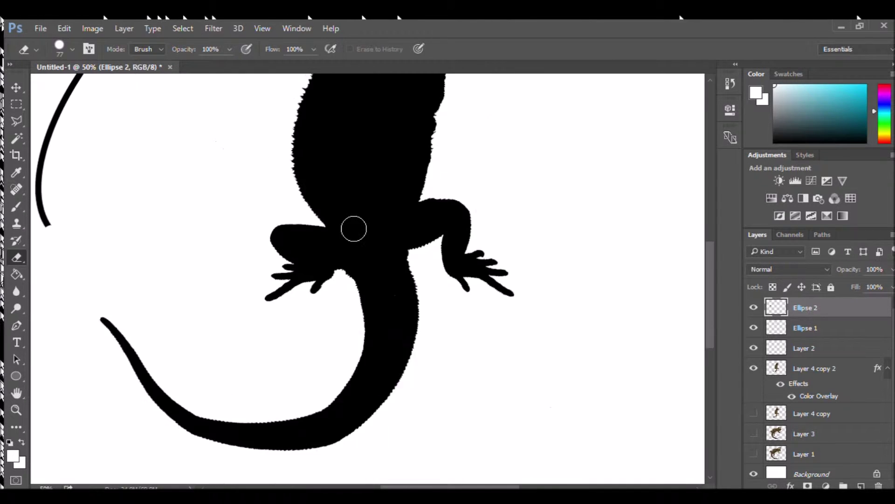
scroll(243, 100, right, 1)
scroll(244, 99, left, 4)
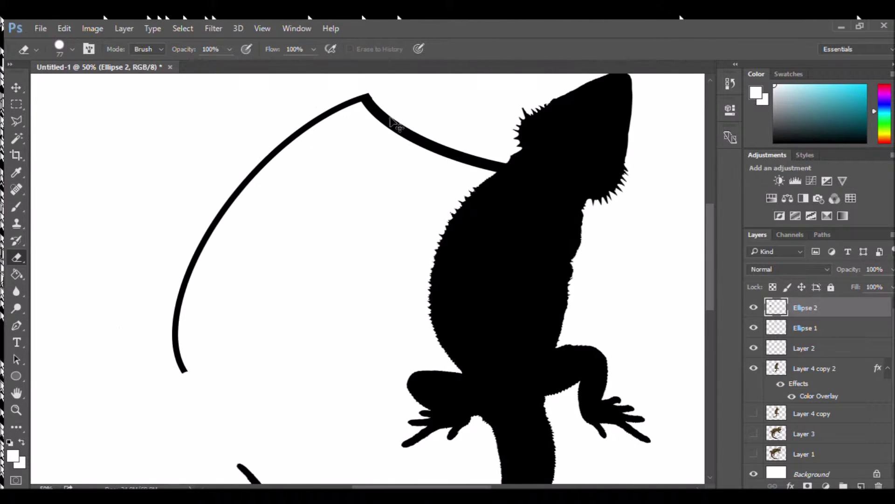
ctrl+click(849, 333)
key(v)
drag(636, 92, 650, 118)
drag(440, 151, 424, 126)
key(Return)
key(ctrl+minus)
key(ctrl+minus)
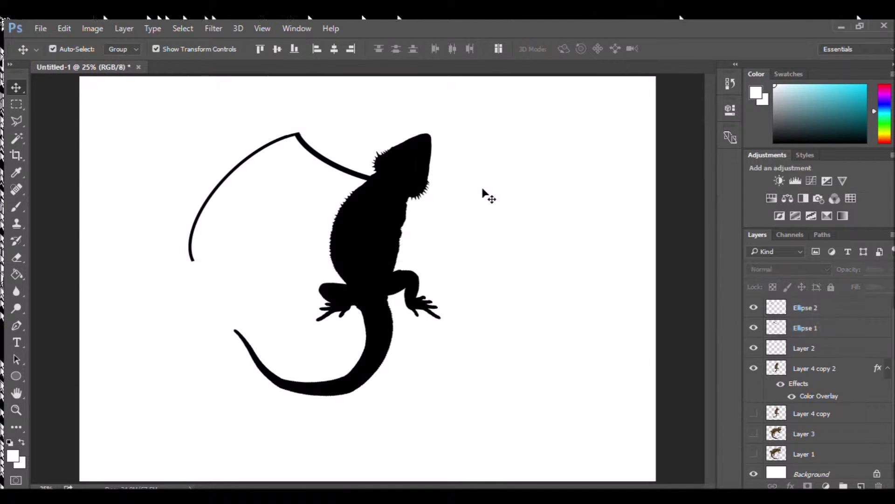
Draw an unfilled ellipse about 445 × 333 px beneath the outer wing arc and set its black stroke to 2.43 pt.
key(ctrl+plus)
key(ctrl+plus)
key(ctrl+plus)
scroll(326, 207, left, 7)
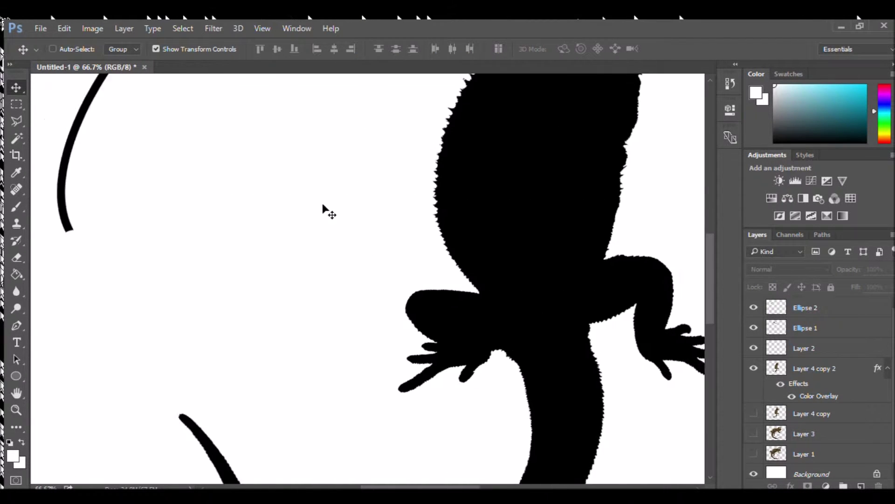
scroll(312, 163, up, 1)
scroll(311, 159, up, 3)
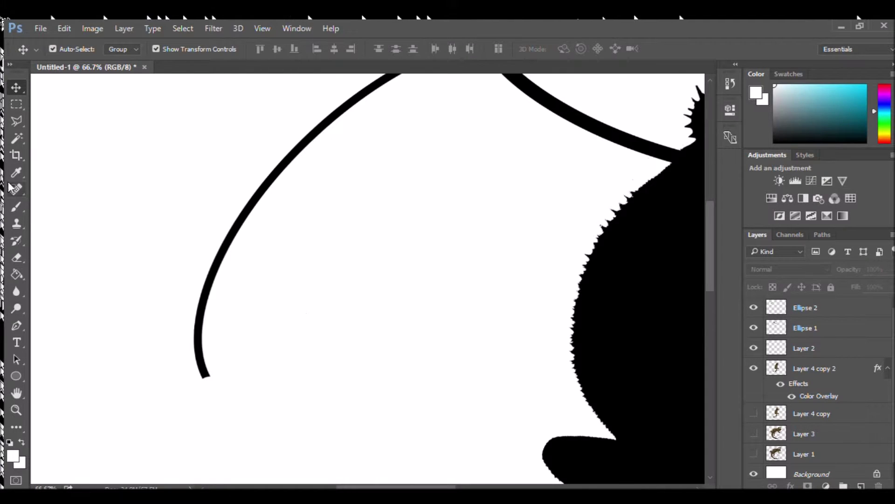
key(u)
mouse_move(227, 270)
mouse_down()
mouse_move(386, 428)
mouse_move(384, 437)
mouse_move(423, 417)
mouse_up()
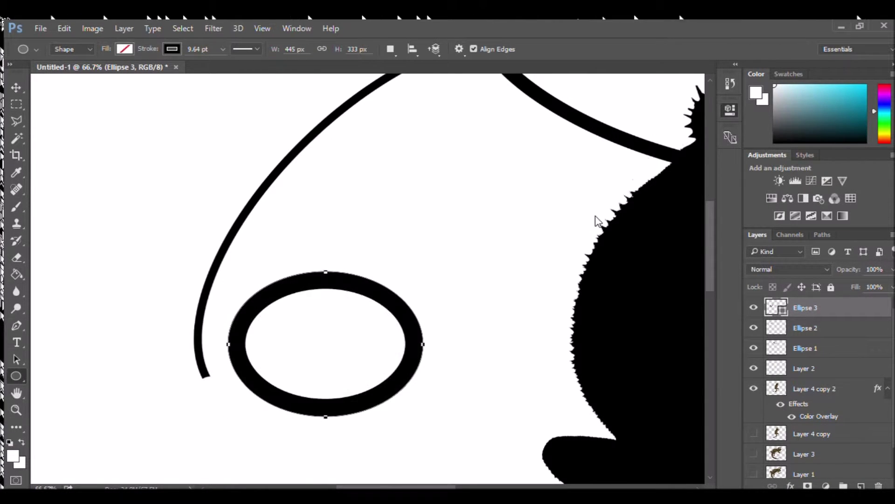
drag(601, 208, 607, 212)
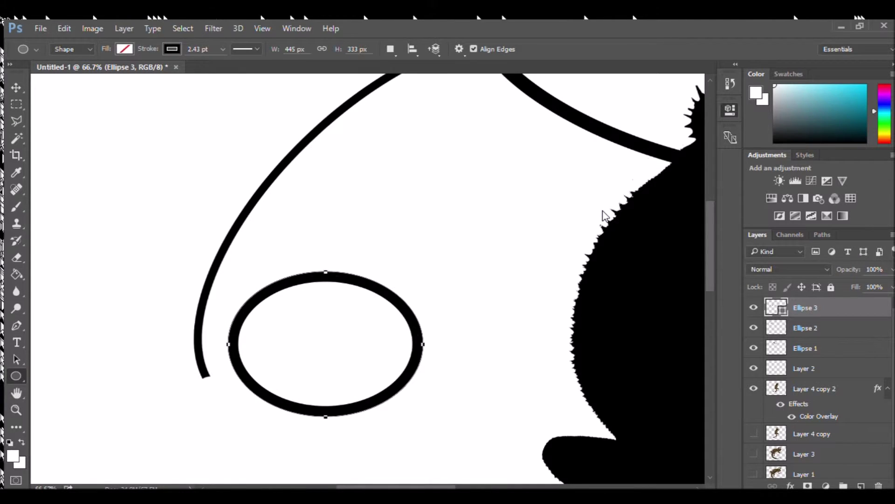
Move the small ellipse to the lower end of the outer wing arc and rotate it about -7.8°.
key(v)
drag(348, 270, 323, 306)
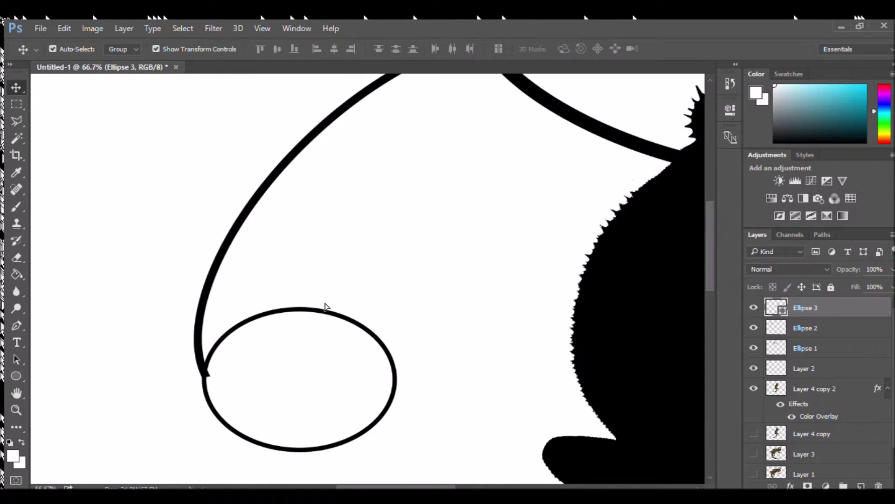
key(ctrl+t)
drag(406, 300, 401, 283)
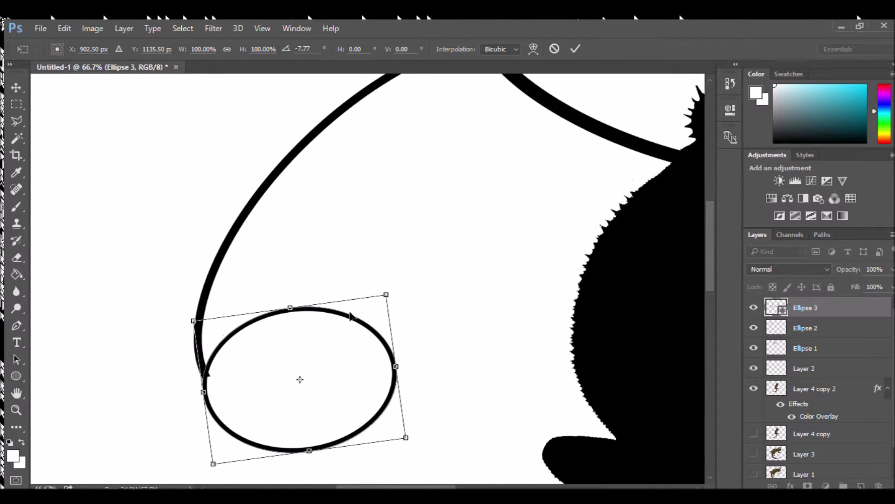
key(Return)
Rasterize and erase the small ellipse down to its upper arc, and place a copy of that arc between its end and the body.
key(e)
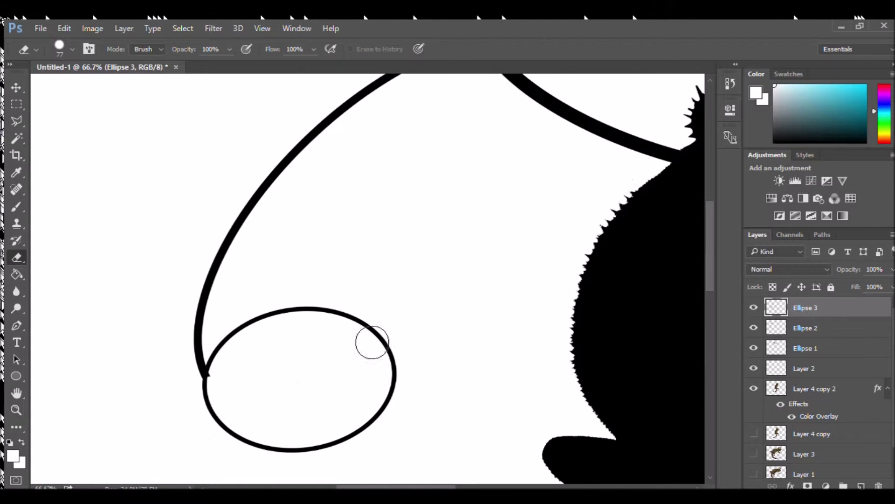
mouse_move(245, 437)
mouse_down()
mouse_move(390, 427)
mouse_move(408, 394)
mouse_move(398, 359)
mouse_up()
key(v)
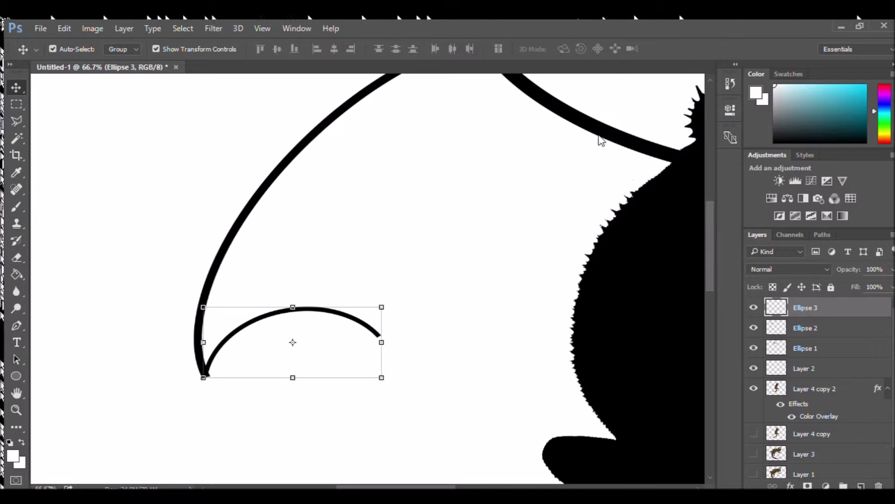
mouse_move(348, 312)
alt+mouse_down()
mouse_move(527, 297)
mouse_move(519, 276)
mouse_move(592, 266)
alt+mouse_up()
drag(547, 286, 552, 289)
key(Return)
Merge the Ellipse 3 and Ellipse 3 copy layers into one scalloped lower wing edge.
click(551, 373)
click(813, 308)
shift+click(806, 328)
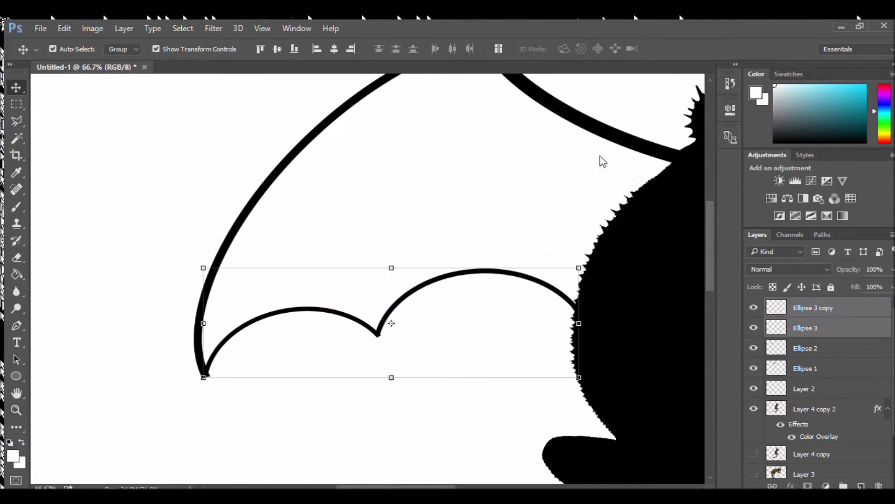
key(ctrl+e)
Erase the small stroke overhangs at the scallop joint and at the wing tip on the Ellipse 2 layer.
click(17, 256)
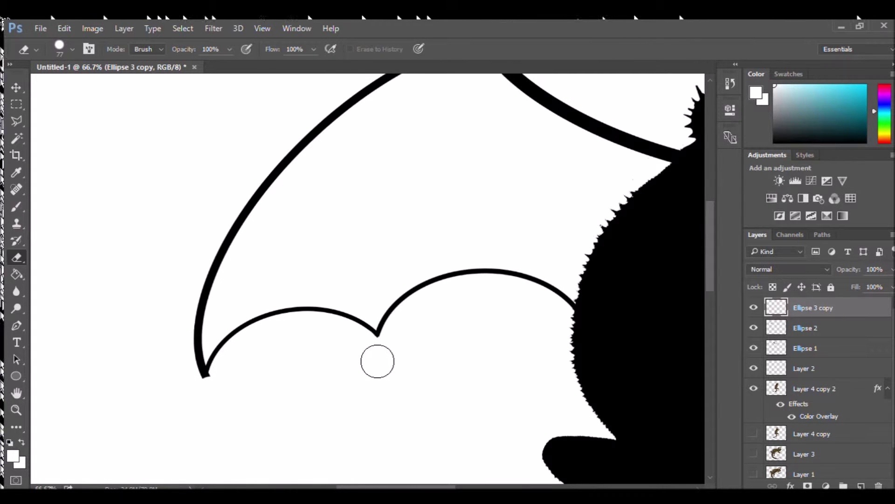
ctrl+click(248, 398)
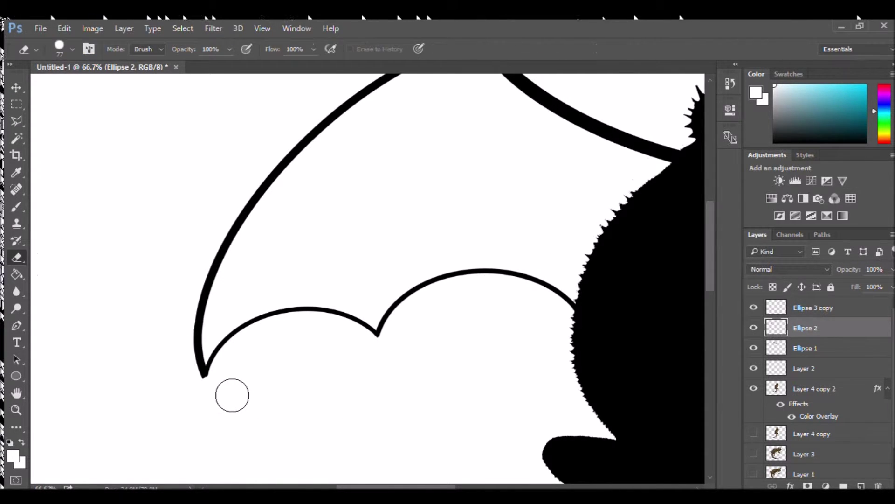
click(16, 88)
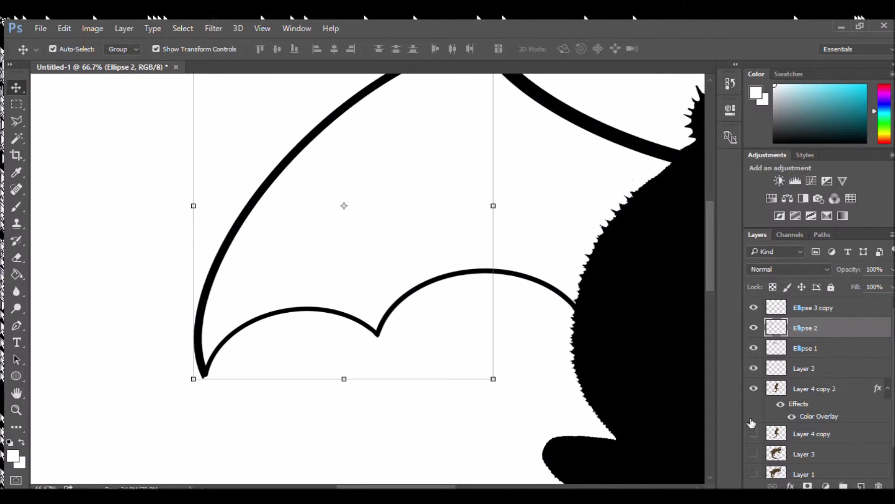
Duplicate the wing outline layers from Layer 2 up to Ellipse 3 copy.
click(817, 368)
shift+click(810, 308)
key(ctrl+j)
key(ctrl+minus)
key(ctrl+minus)
key(ctrl+minus)
key(ctrl+minus)
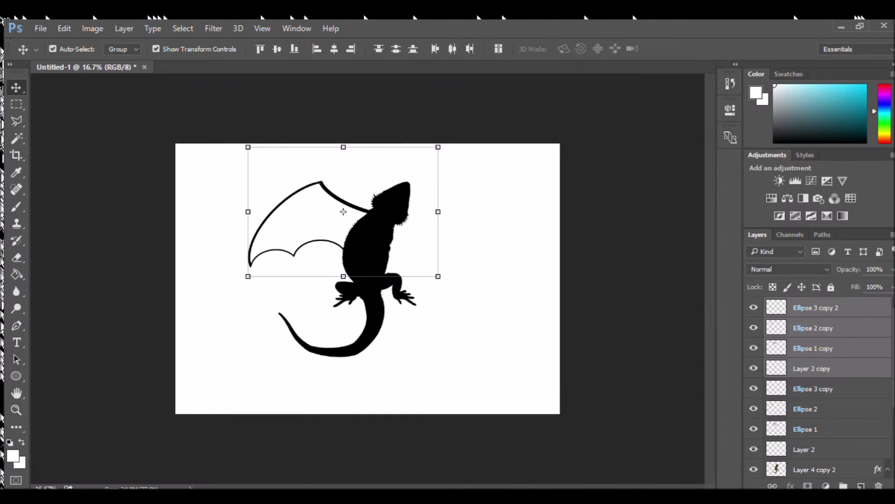
Mirror the duplicated wing outline onto the lizard's other side, rotating, narrowing and positioning it to attach at the neck.
drag(341, 194, 290, 196)
drag(198, 215, 485, 203)
drag(544, 144, 559, 174)
drag(468, 202, 456, 206)
drag(542, 188, 547, 208)
drag(451, 217, 420, 220)
drag(531, 213, 533, 231)
drag(431, 220, 441, 225)
drag(535, 233, 536, 249)
drag(441, 236, 434, 236)
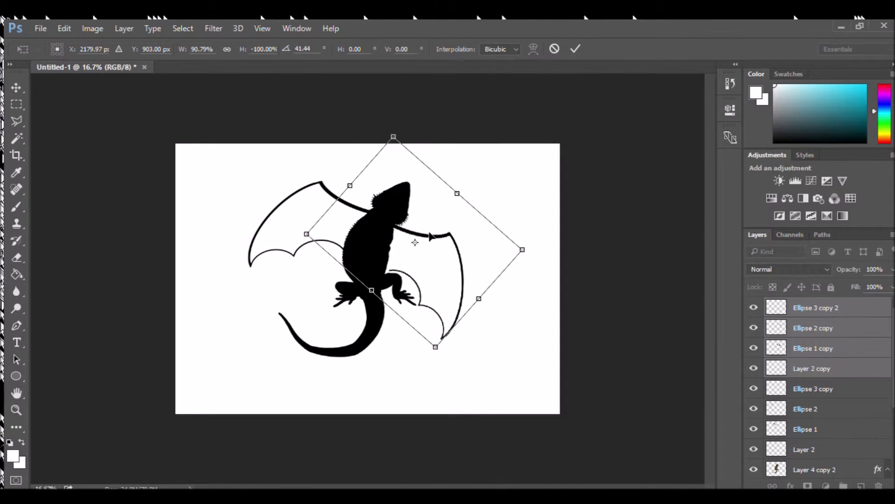
key(Return)
Merge the duplicated wing's four layers into the single layer Ellipse 3 copy 2.
click(609, 316)
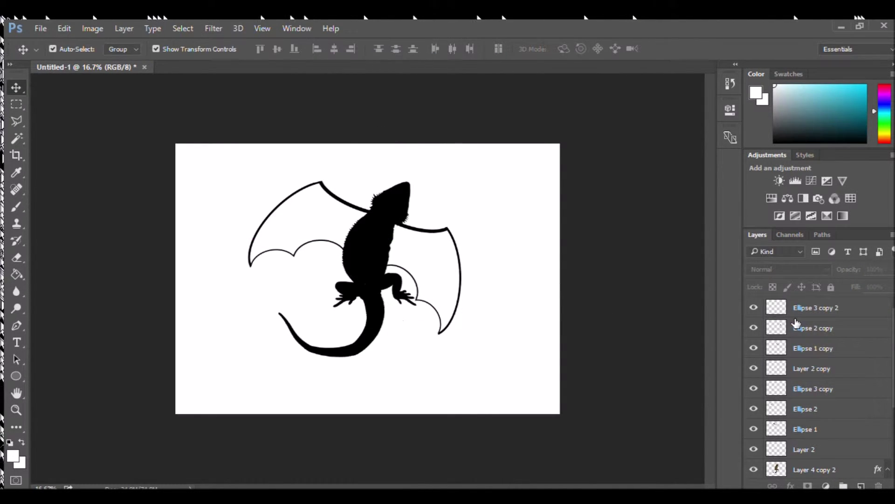
click(800, 310)
click(809, 330)
click(829, 312)
shift+click(819, 348)
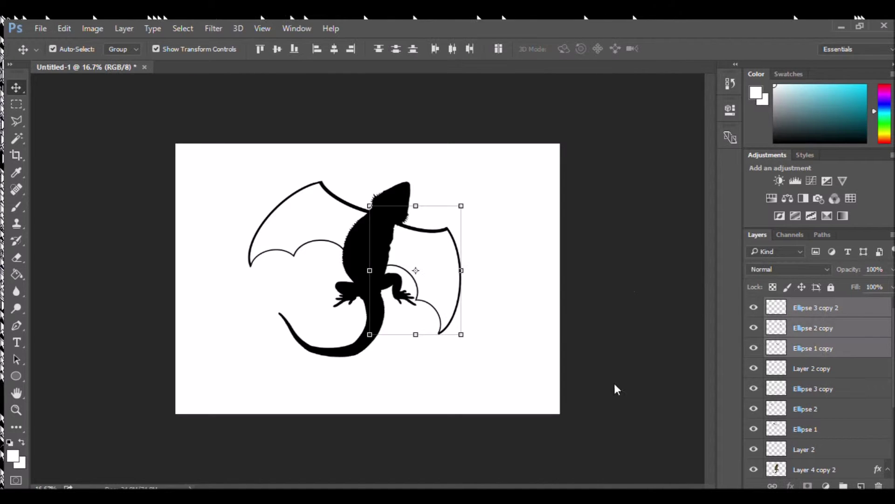
key(ctrl+e)
click(842, 328)
shift+click(828, 308)
key(ctrl+e)
click(811, 328)
click(824, 308)
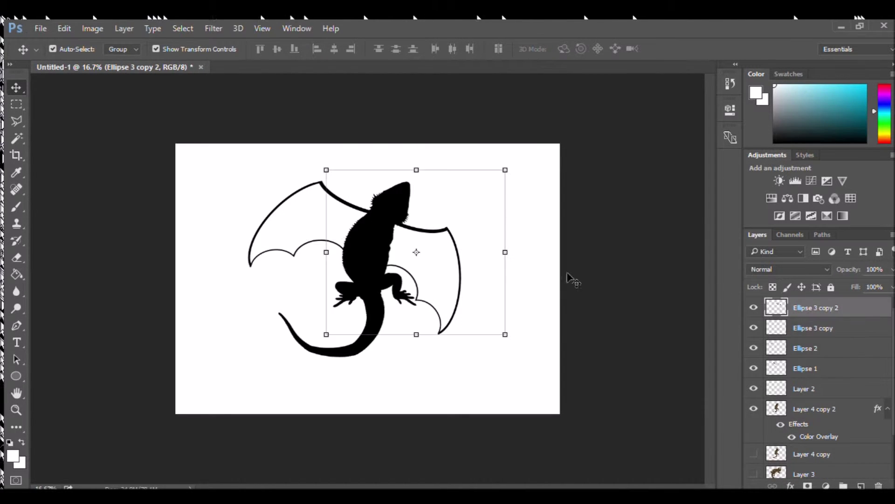
Hide the lizard layer and close the mirrored wing's open inner edge with a straight 5 px brush line.
key(ctrl+plus)
key(ctrl+plus)
key(ctrl+plus)
click(753, 409)
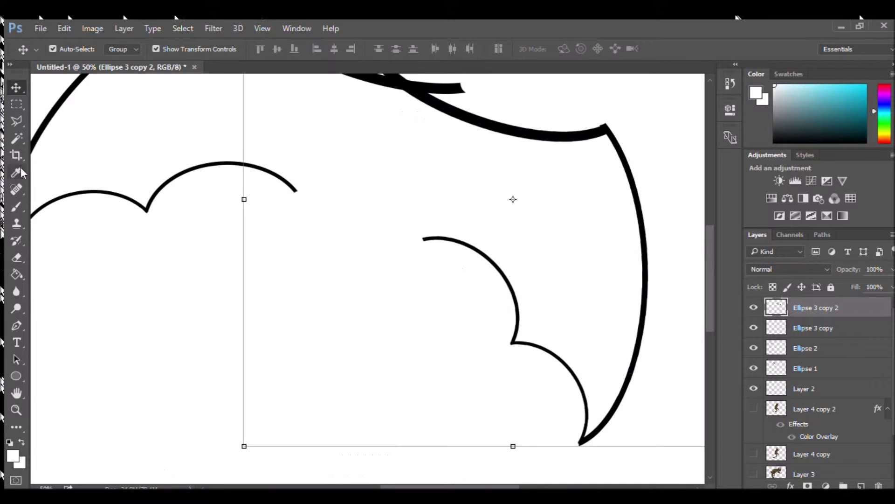
key(b)
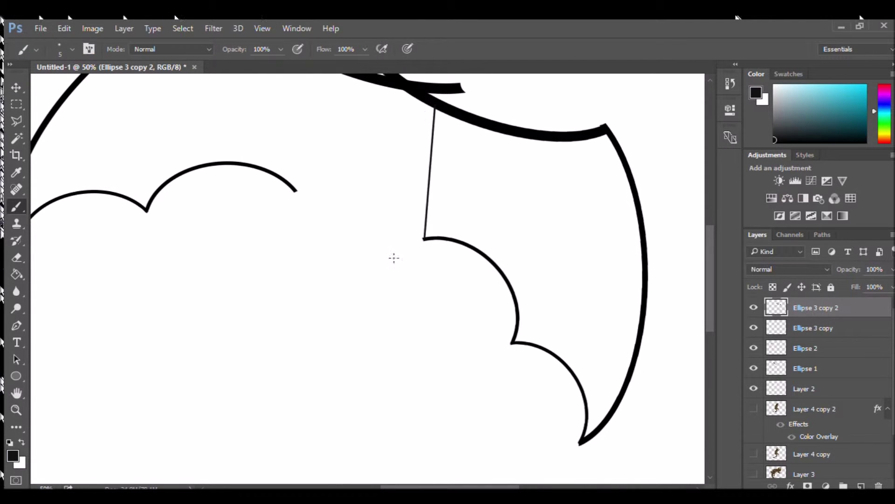
key(g)
click(523, 206)
key(b)
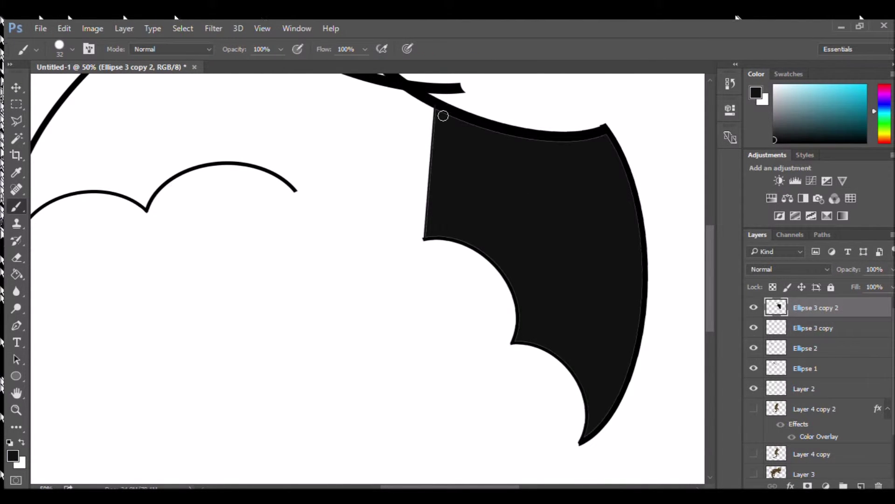
drag(507, 132, 606, 138)
drag(641, 236, 645, 282)
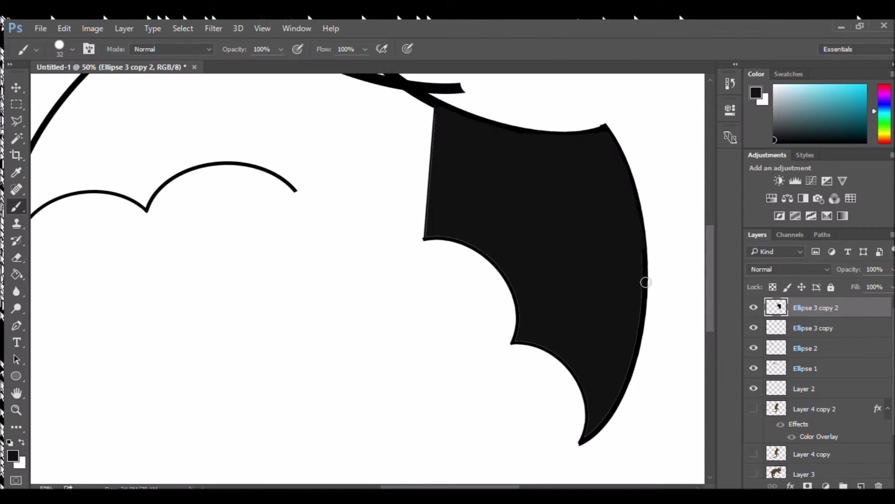
drag(632, 348, 625, 380)
key(ctrl+alt+z)
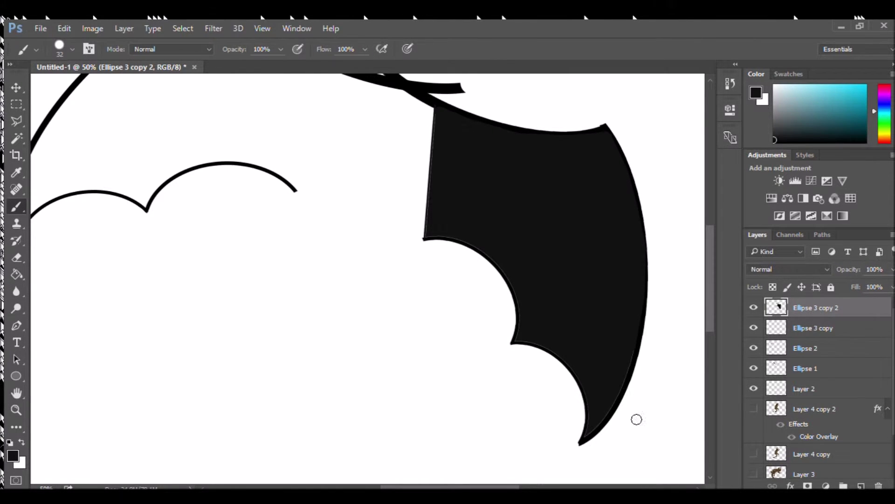
key(ctrl+alt+z)
key(ctrl+alt+z)
key(ctrl+alt+z)
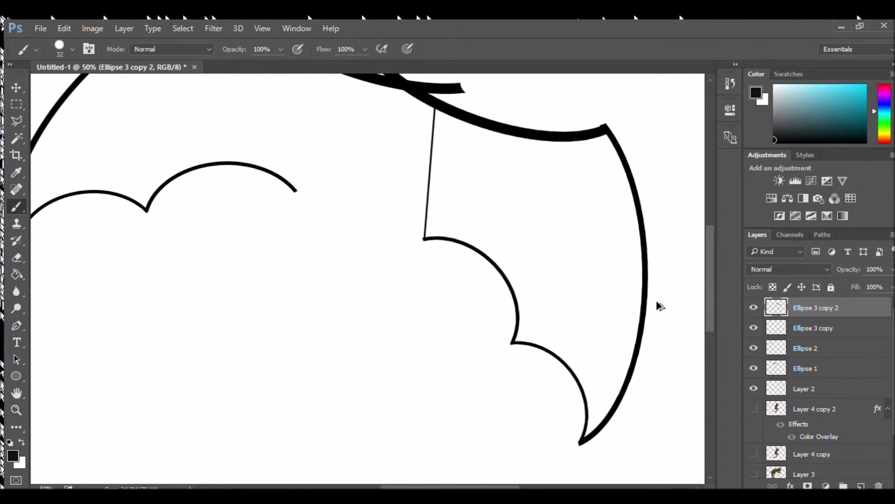
Fill the mirrored wing with pure black and paint over the pale seams along its outline with 32 px and 21 px brushes.
key(g)
click(583, 249)
key(b)
drag(464, 124, 610, 141)
drag(441, 114, 440, 117)
drag(426, 210, 442, 235)
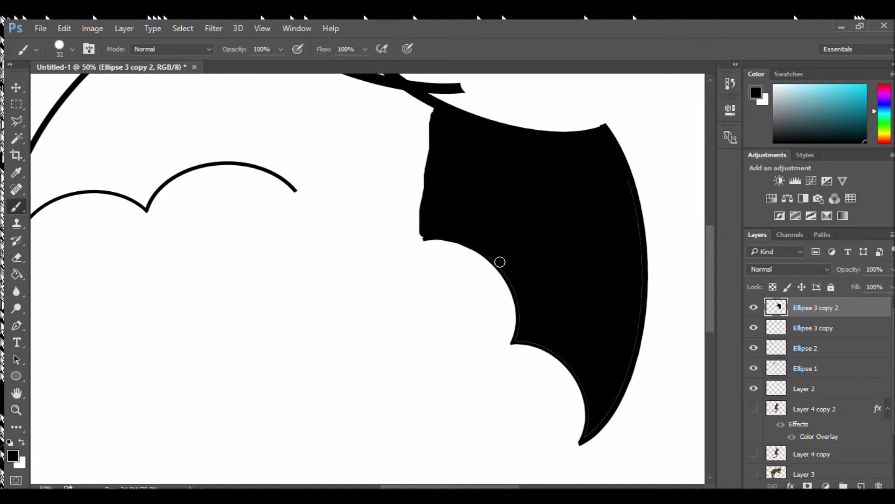
key(bracketleft)
drag(634, 220, 638, 262)
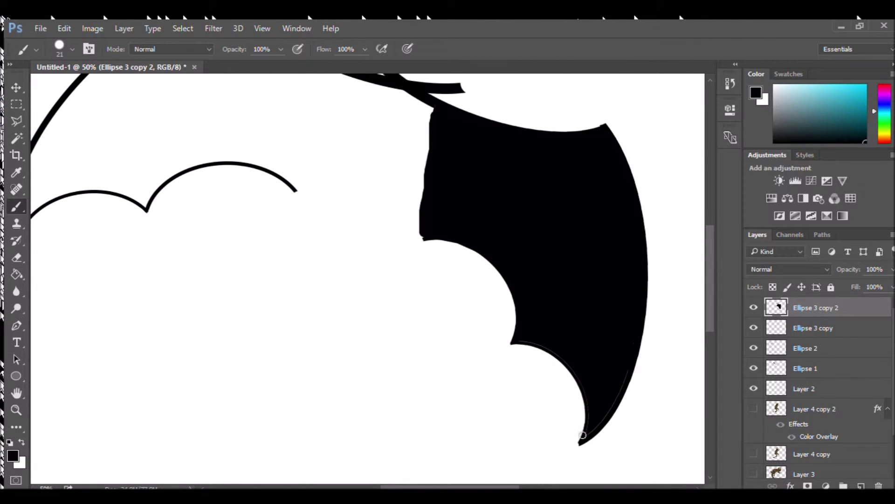
mouse_move(552, 351)
mouse_down()
mouse_move(577, 374)
mouse_move(585, 429)
mouse_up()
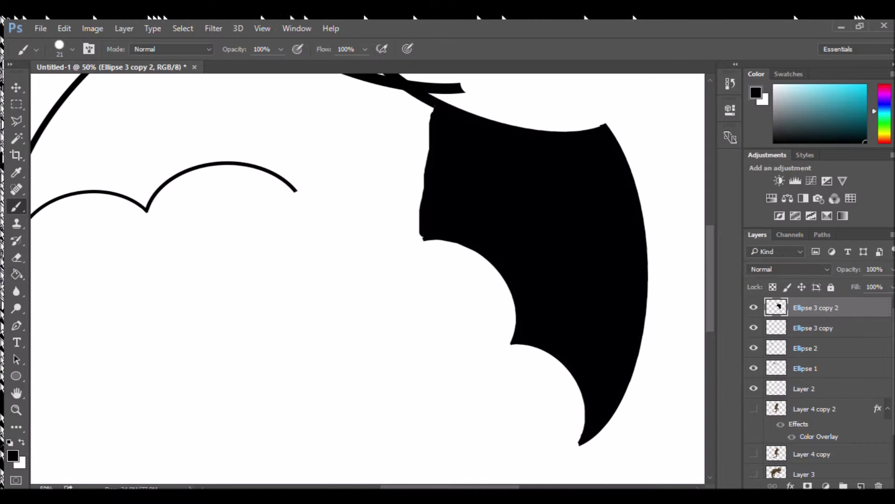
Show the lizard layer to examine the filled wing together with the body.
key(ctrl+minus)
key(ctrl+minus)
key(ctrl+minus)
click(754, 409)
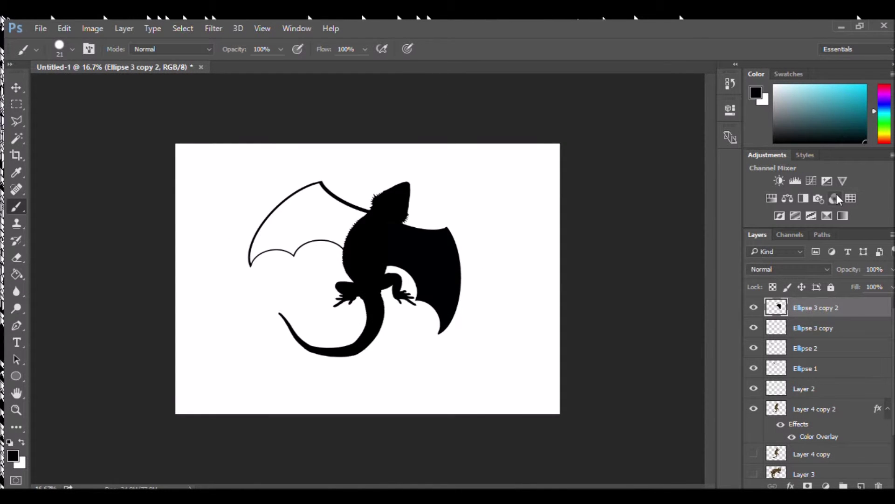
Hide the lizard layer and close the unfilled wing's inner edge with a straight 21 px brush line up to the neck arc.
scroll(418, 277, down, 1)
scroll(387, 195, up, 10)
click(754, 409)
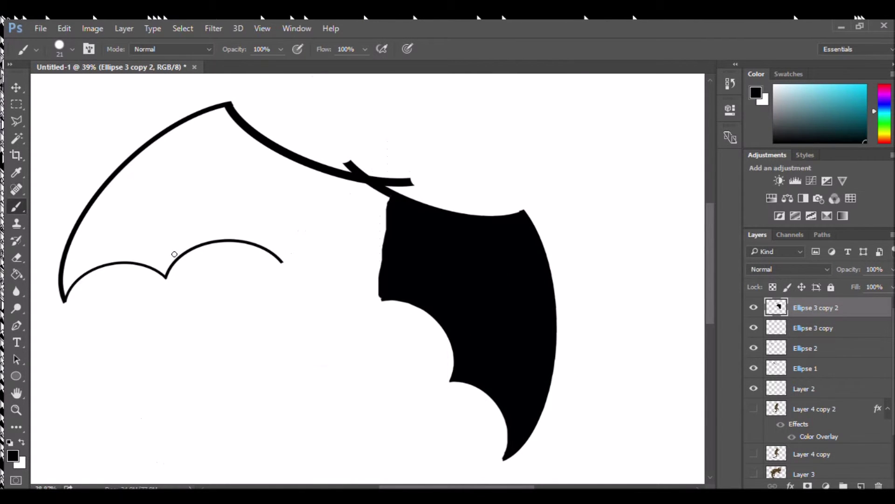
drag(281, 259, 330, 174)
click(17, 274)
click(174, 264)
key(ctrl+z)
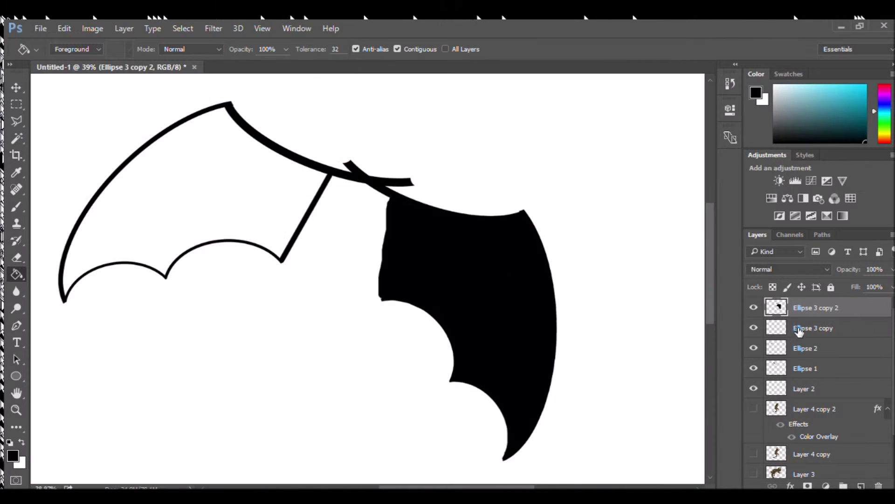
Merge the unfilled wing's layers, from Ellipse 3 copy down to Layer 2, and try filling the wing with black.
click(796, 330)
shift+click(807, 389)
key(ctrl+e)
click(284, 237)
key(ctrl+z)
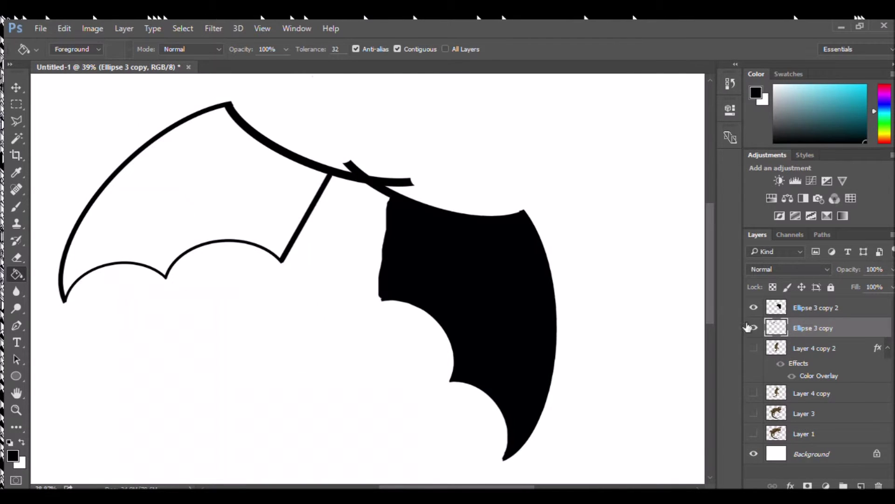
Undo the layer merge and the straight closing line on the unfilled wing.
click(16, 87)
click(16, 207)
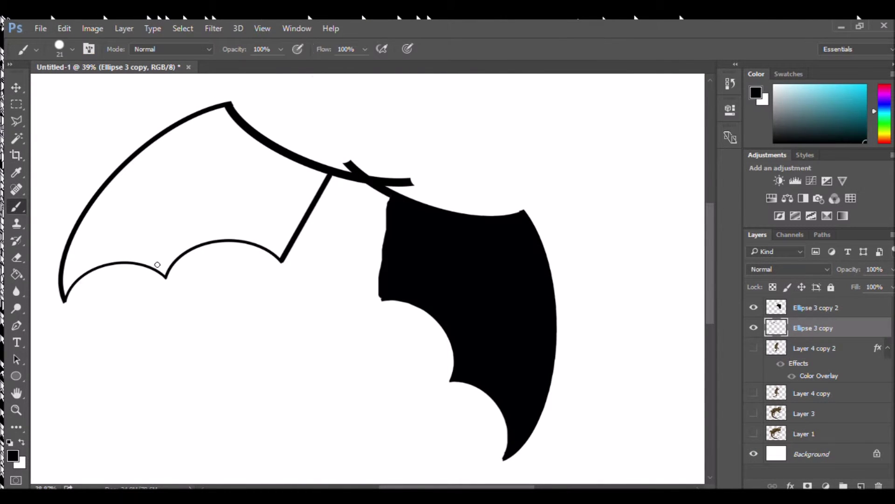
click(17, 138)
click(139, 179)
key(ctrl+alt+z)
key(ctrl+alt+z)
key(ctrl+alt+z)
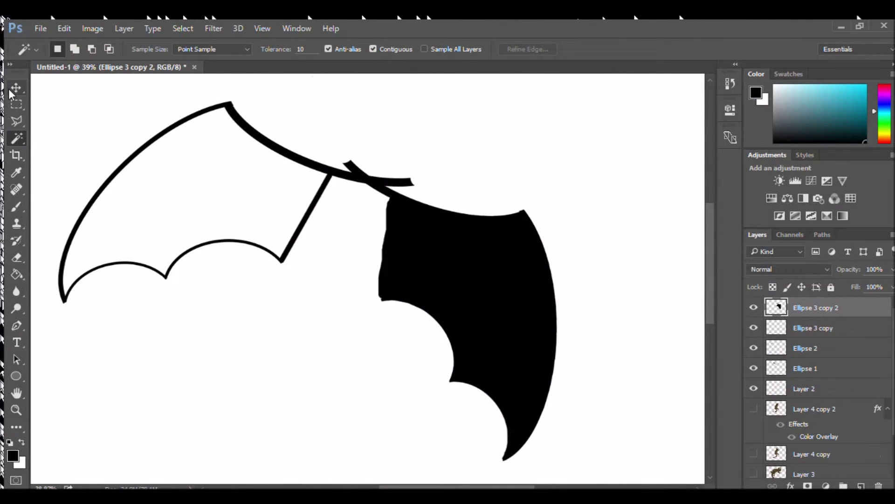
Merge the unfilled wing's layers from Ellipse 3 copy down to Layer 2.
click(16, 206)
click(835, 328)
shift+click(839, 388)
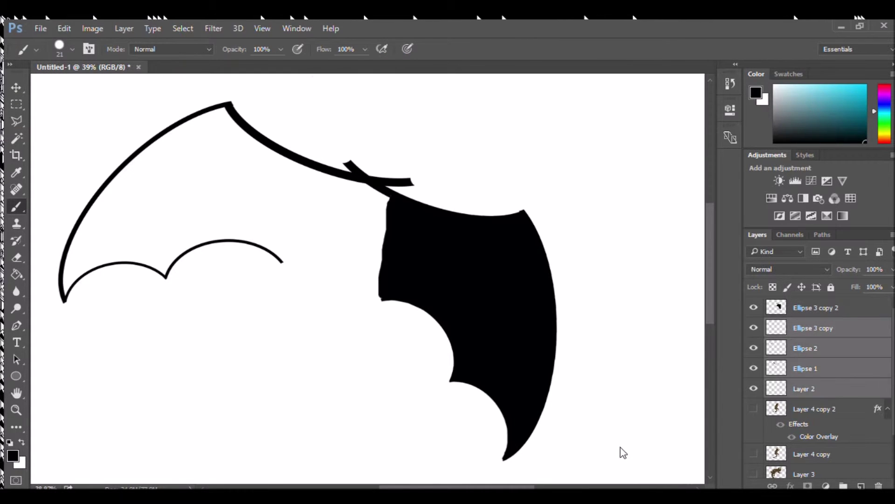
key(ctrl+e)
Close the merged wing's inner edge with a straight 21 px brush line up to the neck arc and fill the wing with black.
click(279, 260)
shift+click(319, 169)
key(g)
click(267, 243)
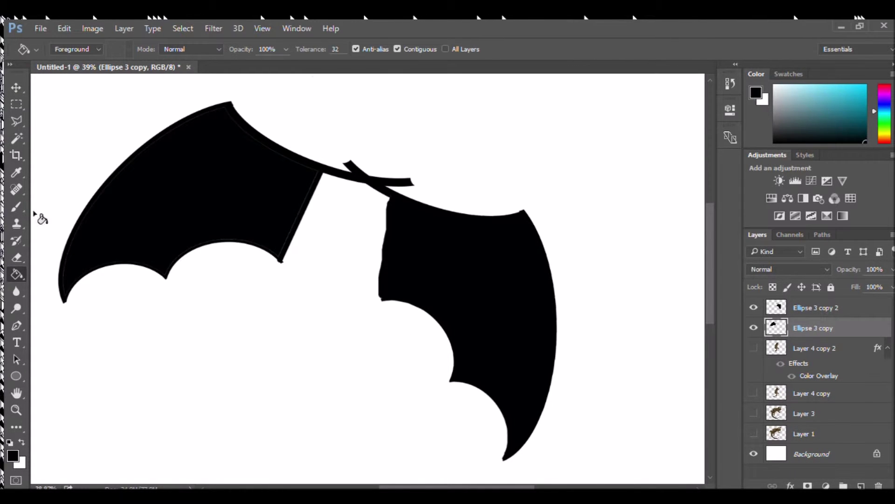
Paint over the pale seams along the left wing's inner edge and upper arc with the 21 px black brush.
key(ctrl+1)
click(16, 255)
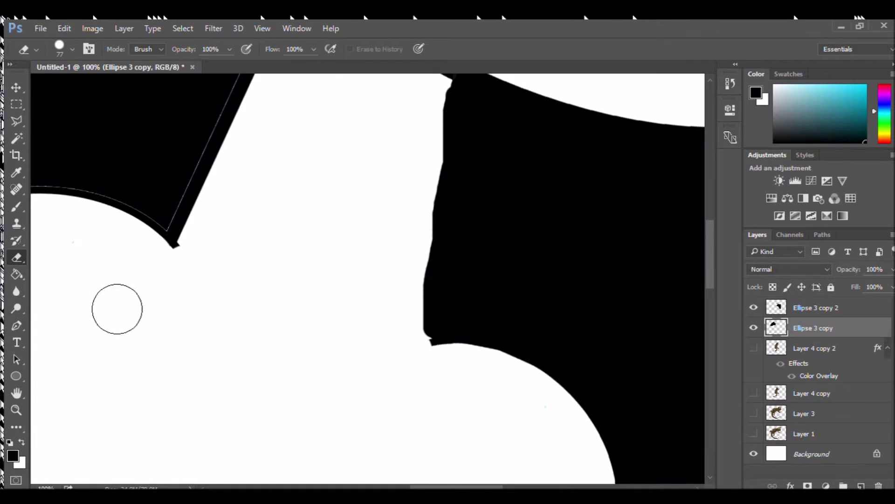
key(b)
scroll(165, 226, down, 2)
scroll(210, 207, up, 7)
shift+click(274, 169)
shift+click(199, 139)
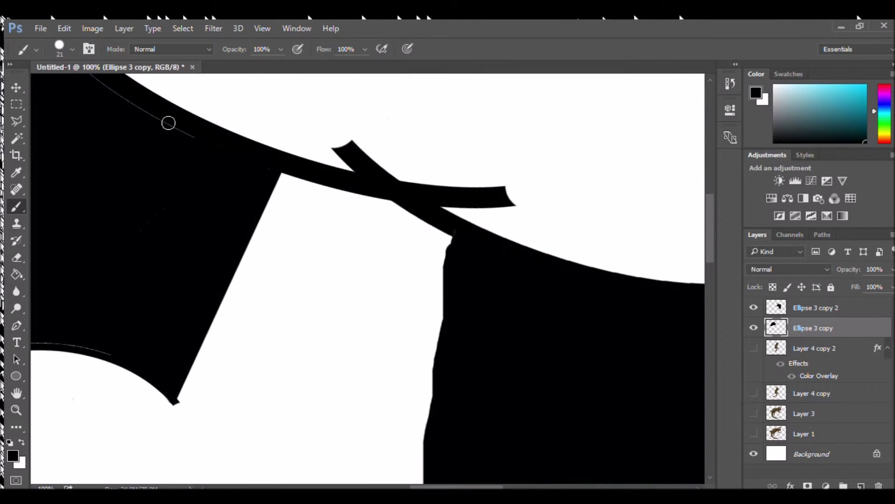
shift+click(133, 103)
scroll(211, 175, left, 5)
scroll(327, 196, up, 3)
mouse_move(367, 177)
mouse_down()
mouse_move(302, 118)
mouse_move(206, 130)
mouse_up()
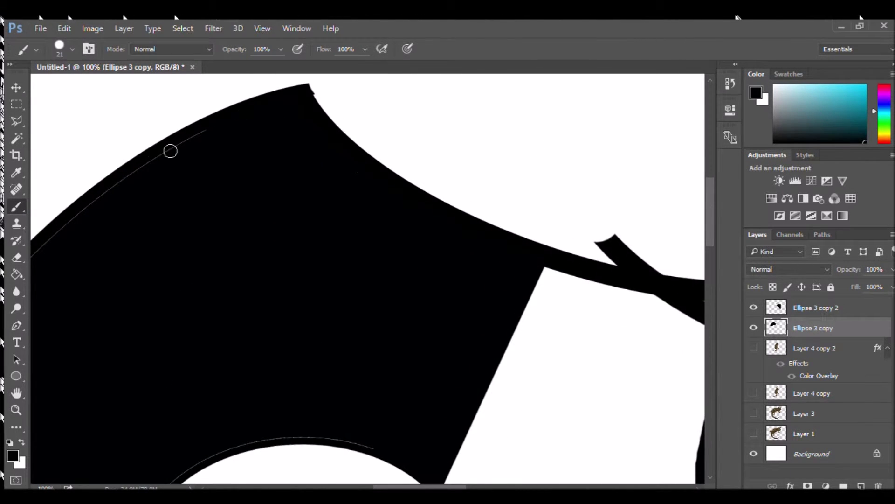
Paint black over the remaining seams along the left wing's outer tip and scalloped lower edge.
scroll(282, 164, down, 3)
scroll(282, 163, left, 4)
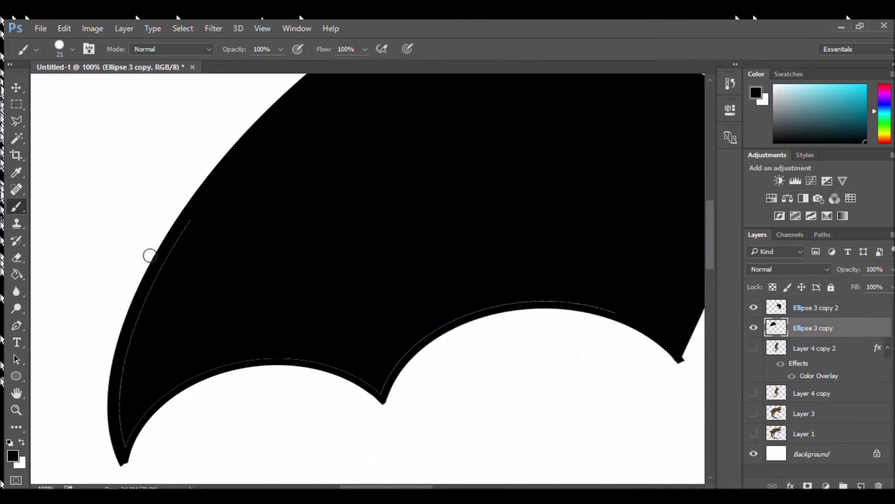
drag(126, 382, 137, 425)
drag(171, 389, 231, 368)
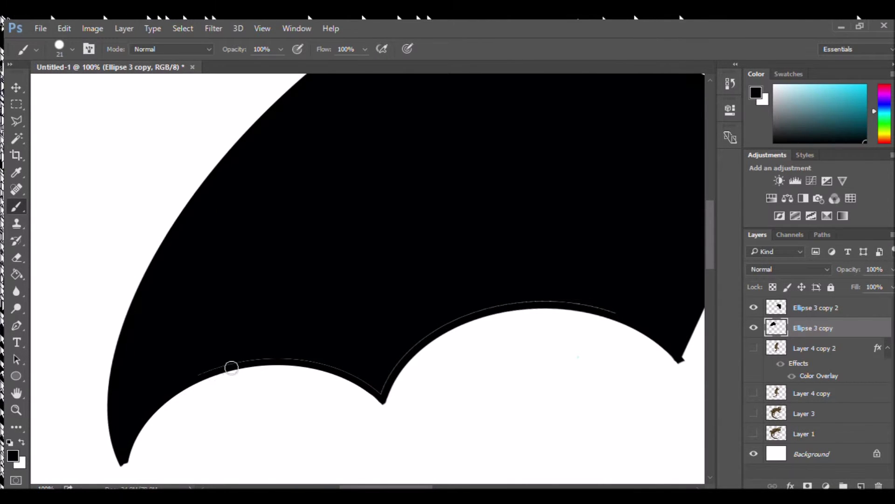
mouse_move(298, 358)
mouse_down()
mouse_move(365, 379)
mouse_move(443, 326)
mouse_move(511, 306)
mouse_up()
drag(573, 301, 617, 312)
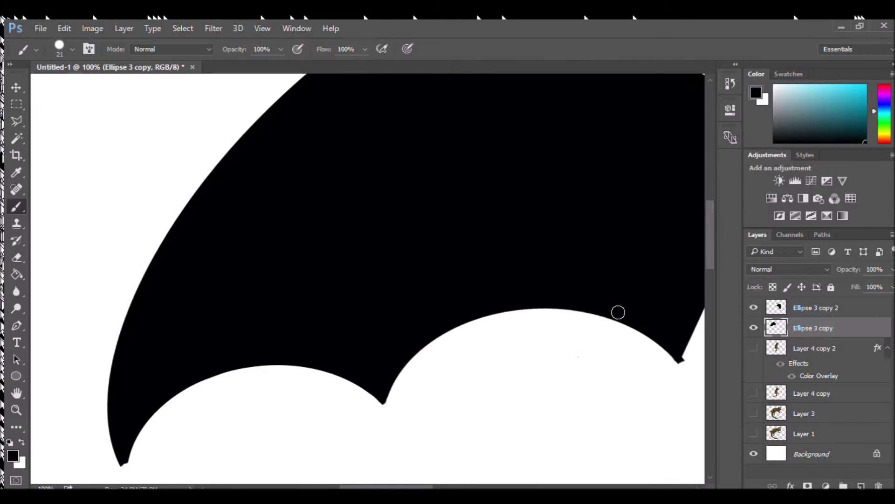
Show the lizard body layer, Layer 4 copy 2, and paint the white gap between the left wing and the neck black.
key(ctrl+minus)
key(ctrl+minus)
key(ctrl+minus)
click(755, 350)
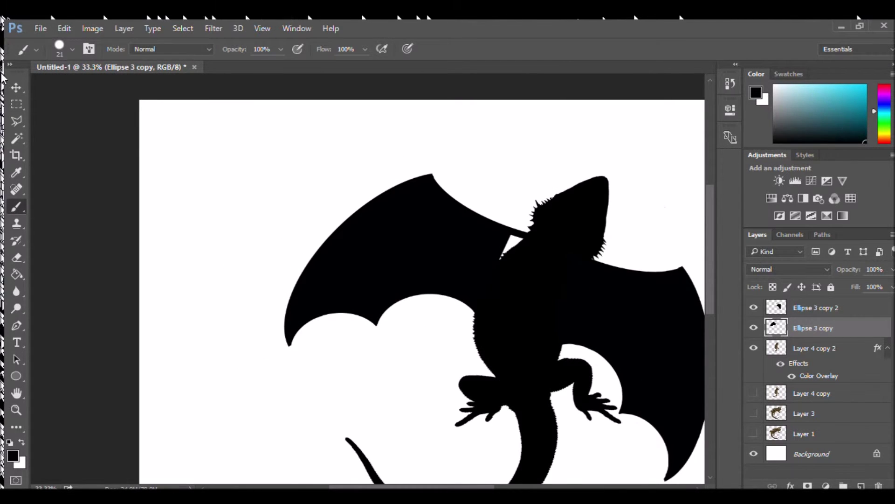
drag(488, 250, 502, 251)
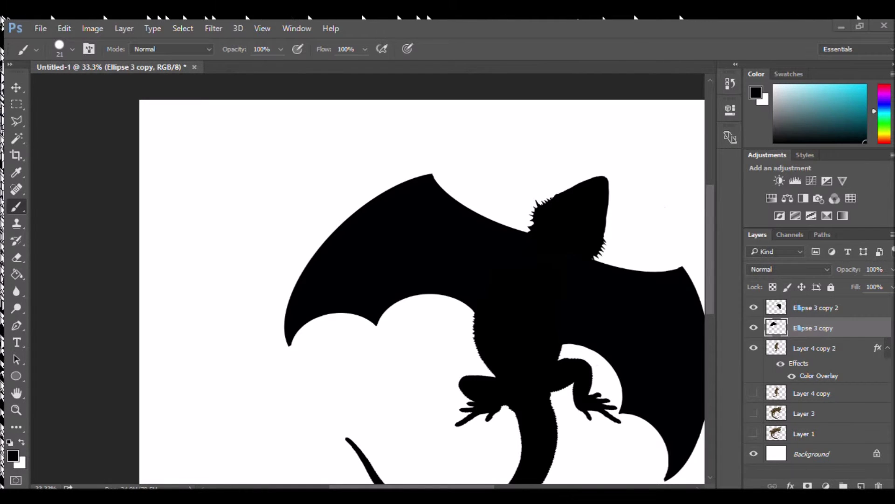
Rotate the left wing slightly counterclockwise and nudge it into place against the body.
scroll(356, 345, down, 2)
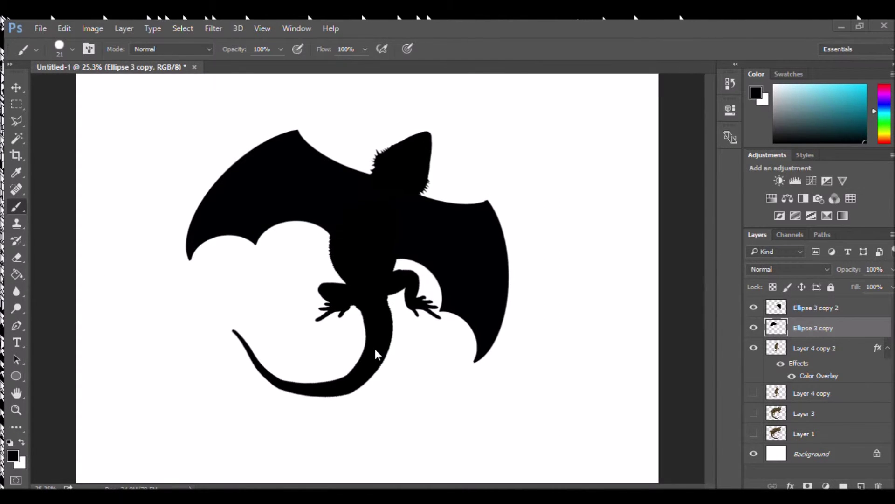
key(v)
drag(392, 154, 394, 154)
drag(490, 290, 497, 268)
drag(449, 238, 449, 255)
key(Up)
key(Up)
key(Up)
key(Up)
key(Up)
key(Up)
key(Up)
key(Up)
key(Up)
key(Up)
key(Up)
key(Up)
key(Up)
key(Up)
key(Up)
key(Up)
key(Up)
key(Up)
key(Up)
key(Right)
key(Right)
key(Right)
key(Right)
key(Right)
key(Right)
key(Right)
key(Right)
key(Down)
key(Down)
key(Down)
key(Left)
key(Return)
Rotate the left wing clockwise by about 5.5°.
click(648, 278)
click(308, 210)
drag(497, 94, 502, 103)
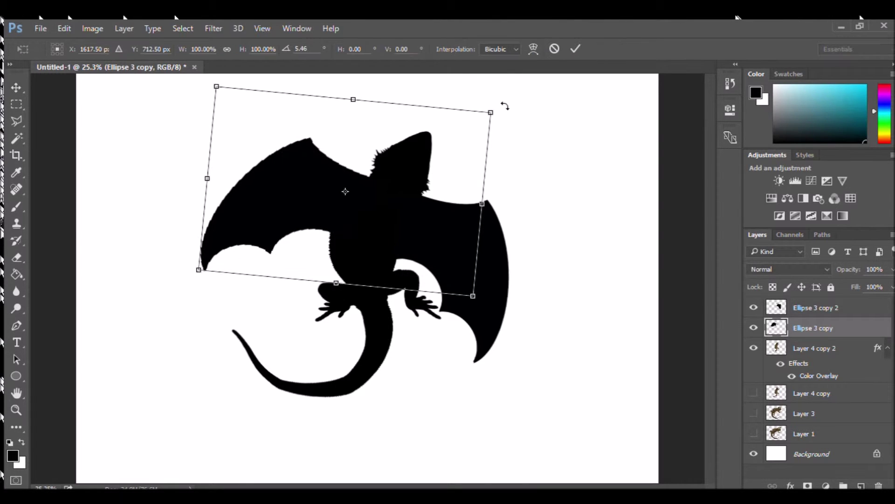
key(Return)
Rotate the right wing slightly counterclockwise, enlarging it a little and aligning it with the shoulder.
click(485, 256)
key(ctrl+t)
drag(522, 368, 599, 358)
mouse_move(473, 291)
mouse_down()
mouse_move(481, 286)
mouse_move(473, 280)
mouse_up()
drag(321, 371, 316, 376)
drag(477, 262, 480, 266)
key(Return)
Erase the right wing layer's stray arc end beside the neck with the 77 px eraser.
key(ctrl+plus)
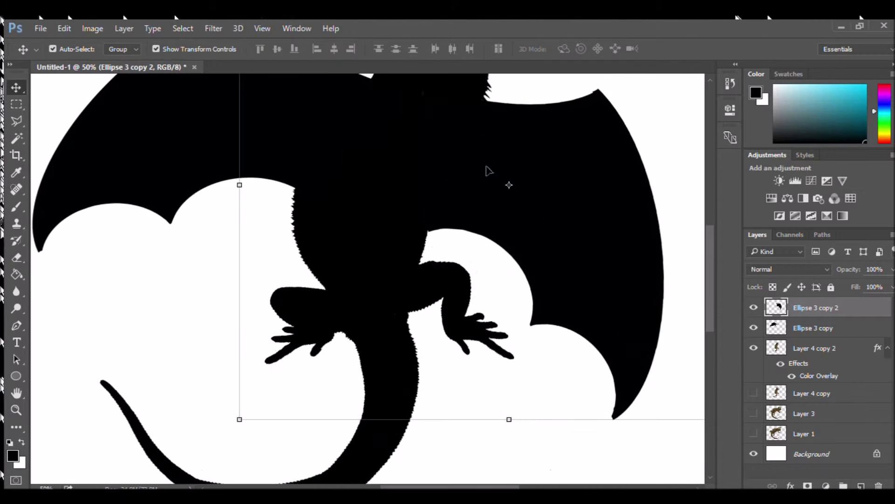
scroll(489, 170, up, 5)
key(b)
click(16, 257)
drag(363, 152, 397, 184)
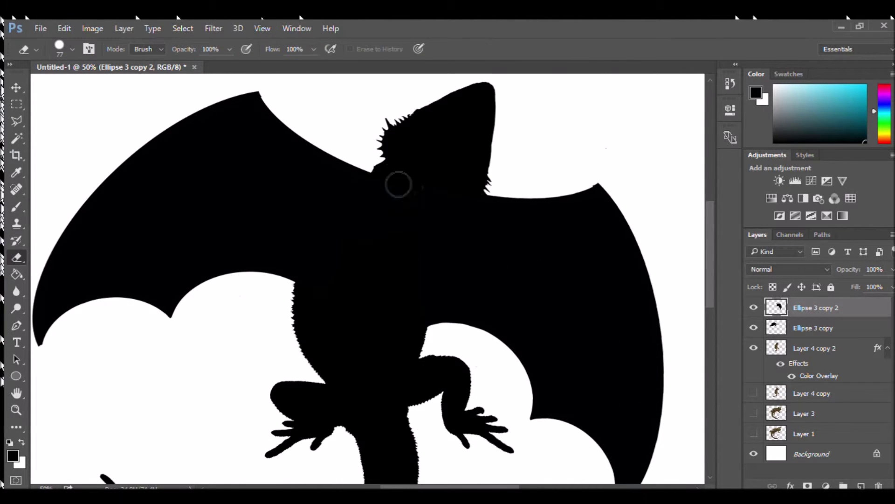
Shift the left wing slightly up and to the right so it meets the base of the head.
click(16, 88)
click(322, 203)
drag(322, 204, 328, 193)
click(17, 257)
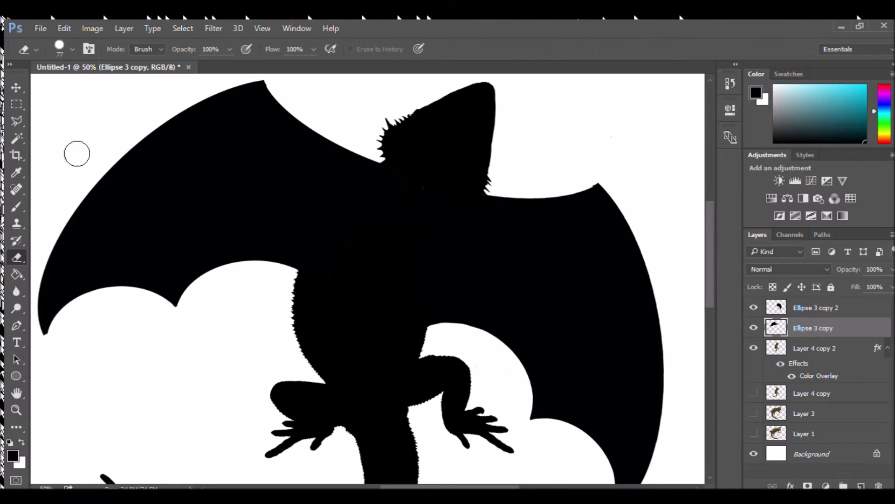
key(v)
click(644, 310)
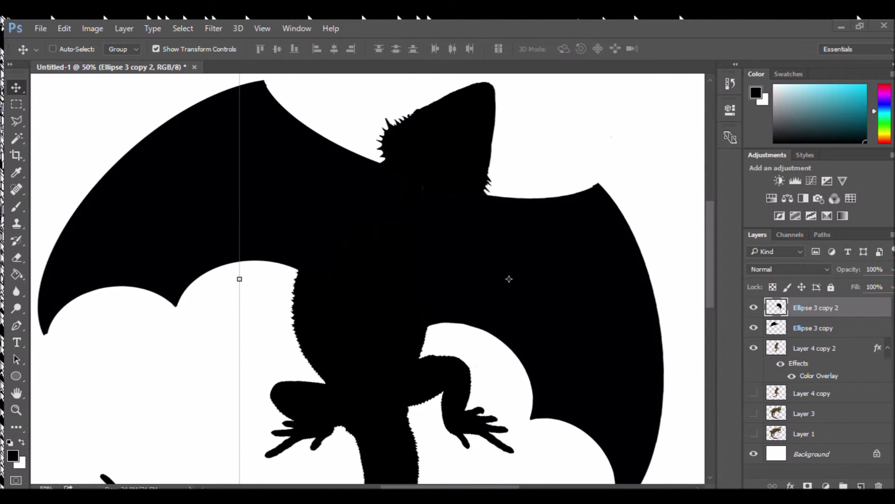
scroll(557, 234, down, 9)
ctrl+click(555, 437)
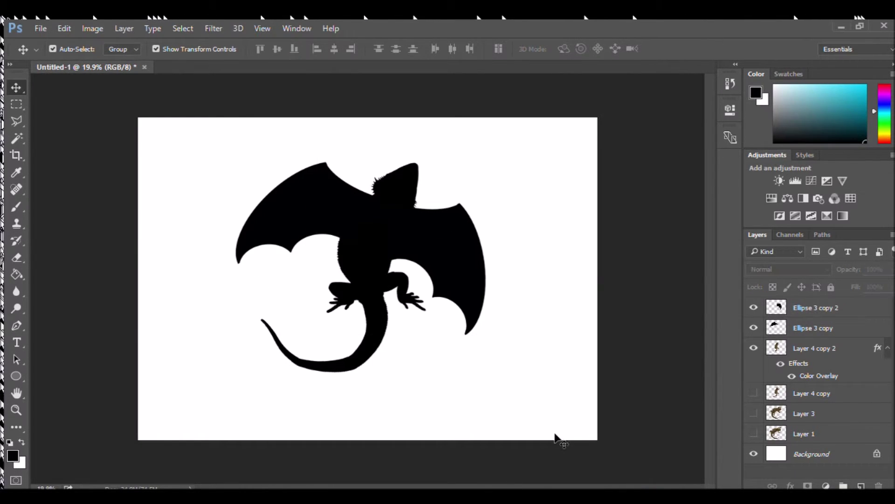
Rotate the left wing clockwise by about 15.7° and stretch its height to 102.6%.
click(305, 194)
drag(475, 292, 469, 299)
mouse_move(289, 199)
mouse_down()
mouse_move(286, 206)
mouse_move(300, 202)
mouse_up()
drag(348, 233, 349, 234)
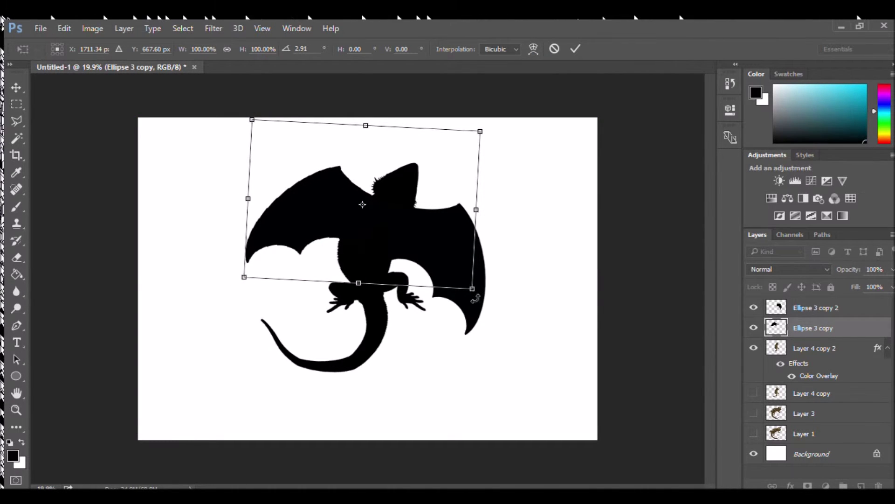
drag(475, 299, 451, 321)
key(Return)
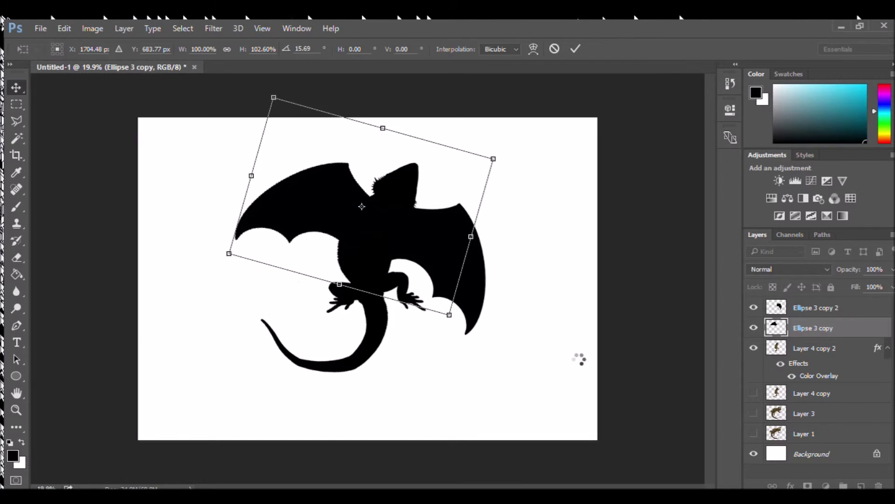
click(436, 362)
Outline the right hind foot's toes with the Polygonal Lasso and copy them from Layer 4 copy 2 onto a new layer.
scroll(404, 380, up, 10)
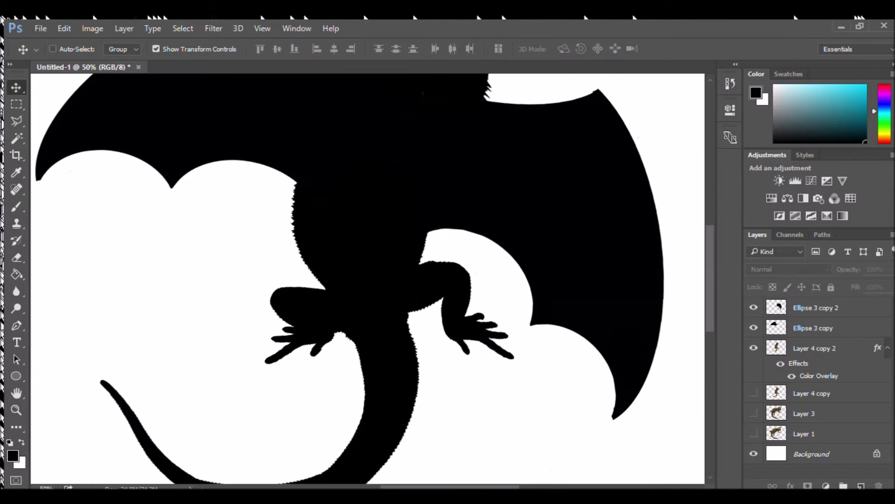
scroll(344, 379, right, 3)
scroll(343, 379, down, 3)
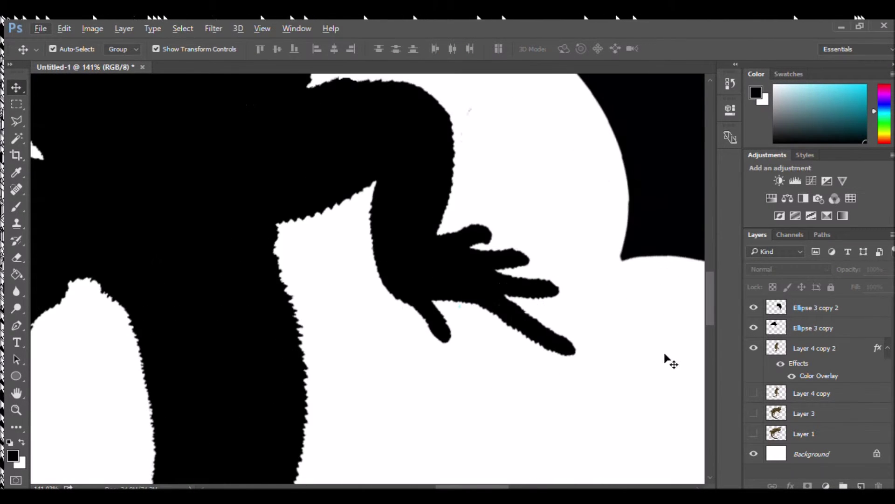
click(16, 121)
click(449, 228)
click(492, 342)
click(593, 376)
click(581, 300)
click(532, 203)
click(450, 224)
click(809, 350)
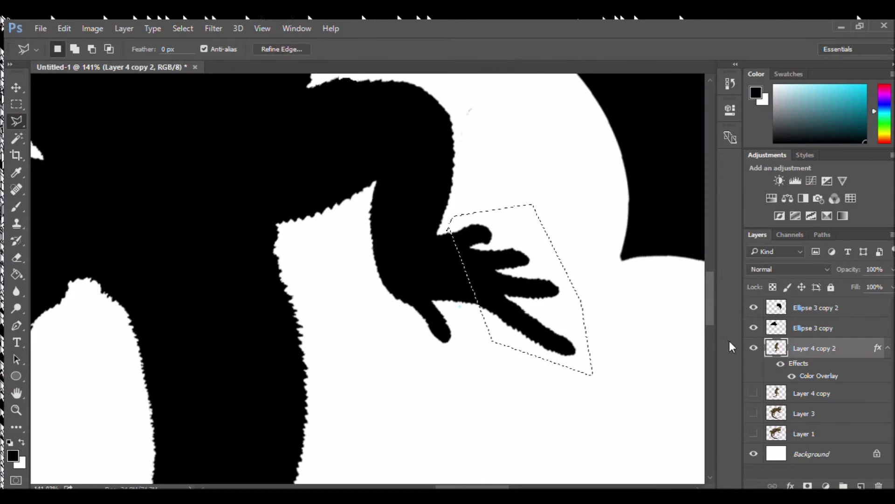
key(ctrl+c)
key(ctrl+v)
Move the copied toes onto the left wing's upper peak and rotate them about 4.3° clockwise.
click(16, 87)
mouse_move(494, 251)
mouse_down()
mouse_move(517, 158)
mouse_move(555, 91)
mouse_up()
key(ctrl+minus)
key(ctrl+minus)
key(ctrl+minus)
key(ctrl+minus)
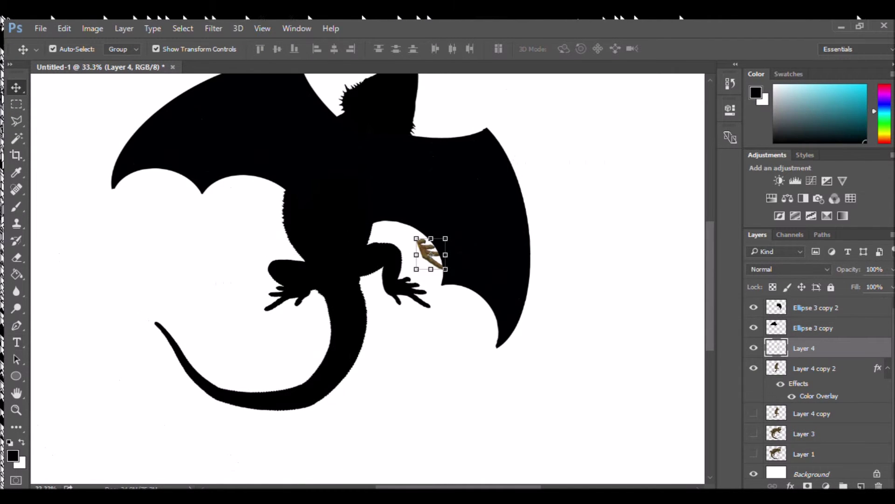
key(ctrl+plus)
key(ctrl+plus)
key(ctrl+plus)
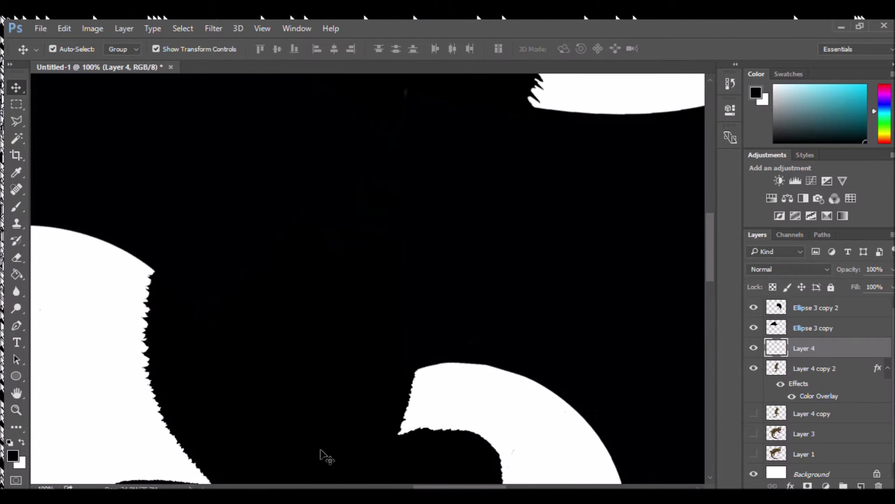
scroll(420, 261, down, 1)
scroll(554, 250, up, 7)
drag(257, 242, 219, 170)
mouse_move(276, 127)
mouse_down()
mouse_move(288, 138)
mouse_move(280, 130)
mouse_up()
drag(214, 164, 215, 164)
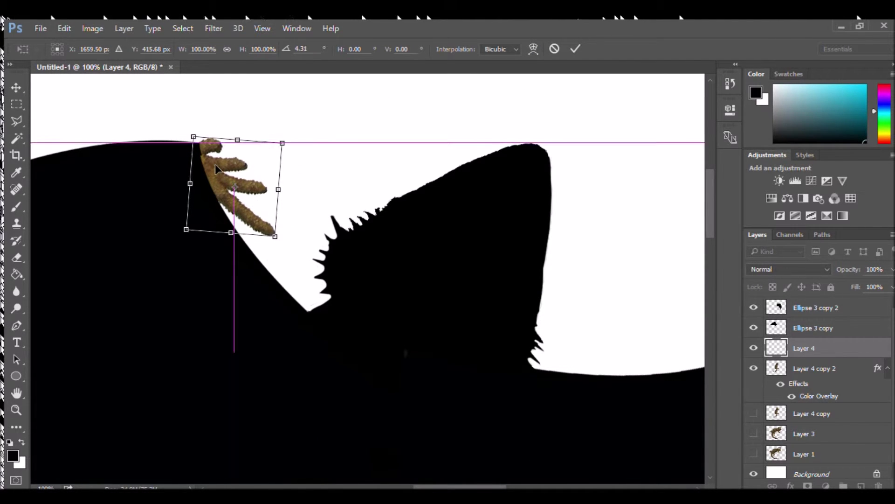
key(Return)
Apply a black Color Overlay to the copied toes on Layer 4.
double_click(846, 349)
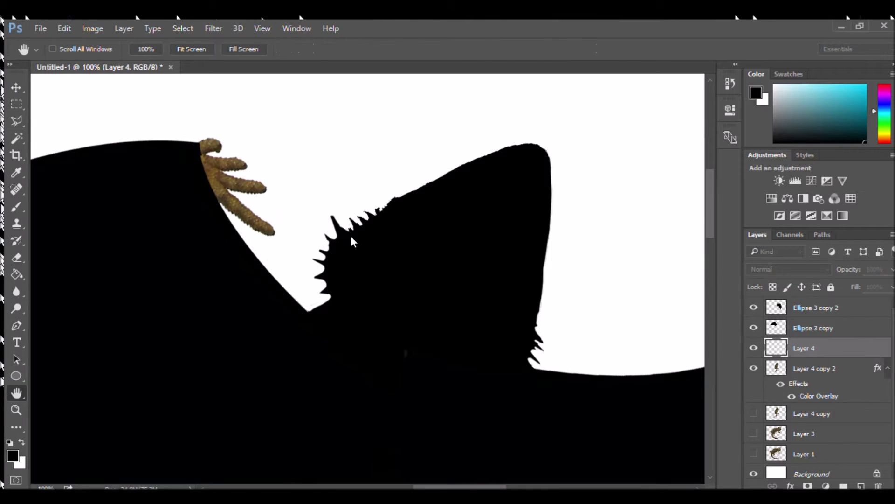
click(354, 242)
key(Return)
Duplicate the black toes, place the copy on the right wing's upper peak and rotate it to point toward the head.
key(ctrl+j)
drag(223, 174, 661, 204)
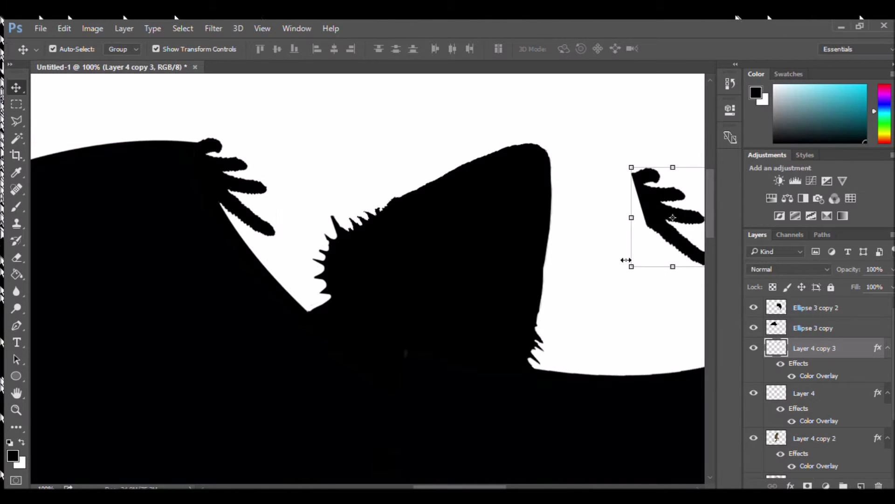
scroll(556, 226, right, 9)
drag(283, 168, 279, 371)
drag(325, 255, 161, 331)
drag(292, 322, 326, 348)
key(Return)
click(477, 344)
key(ctrl+0)
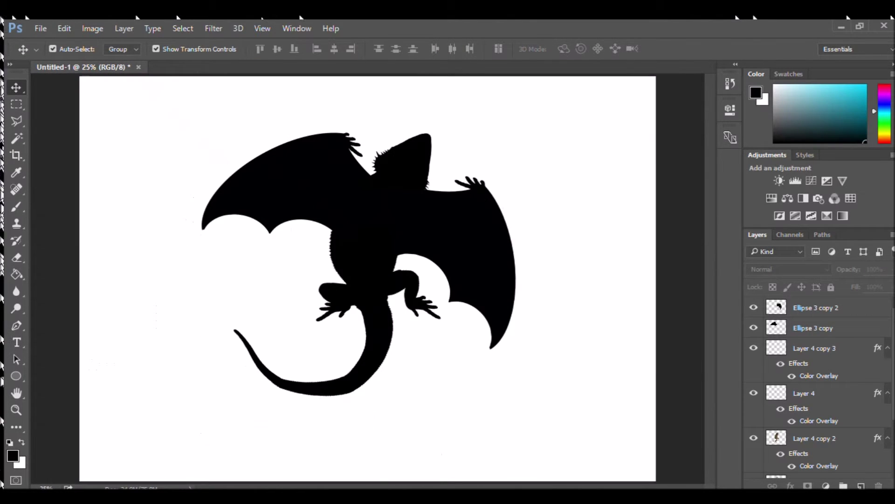
key(ctrl+minus)
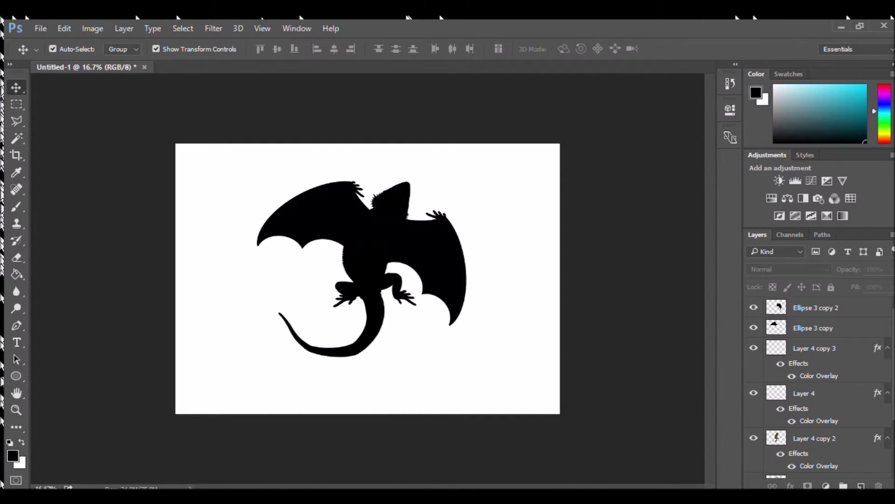
Delete the hidden leftover layers Layer 4 copy, Layer 3 and Layer 1.
click(840, 308)
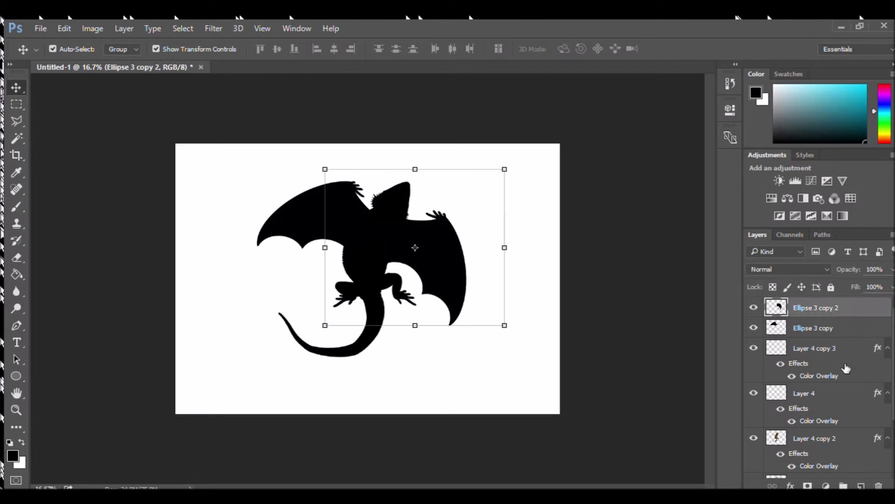
scroll(843, 374, down, 3)
click(824, 407)
shift+click(827, 450)
key(Delete)
Select all the dragon layers from Layer 4 copy 2 up to Ellipse 3 copy 2.
click(796, 423)
scroll(796, 364, up, 2)
shift+click(798, 311)
Try scaling the whole dragon down and moving it toward the canvas centre.
drag(258, 133, 383, 248)
drag(469, 304, 410, 273)
key(Return)
key(ctrl+z)
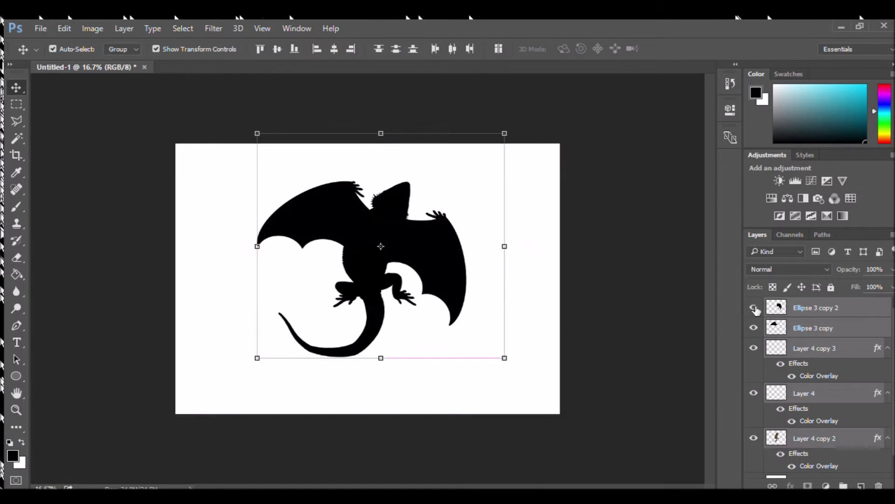
Duplicate the selected dragon layers, merge the duplicates into one layer and hide the original layers.
key(ctrl+j)
key(ctrl+e)
drag(753, 328, 752, 462)
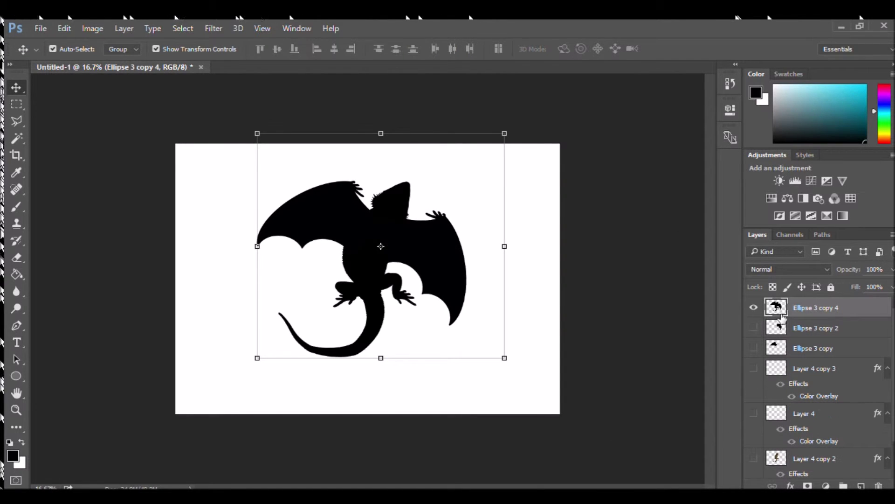
Try scaling down the merged dragon layer.
drag(502, 133, 428, 177)
key(Return)
key(ctrl+z)
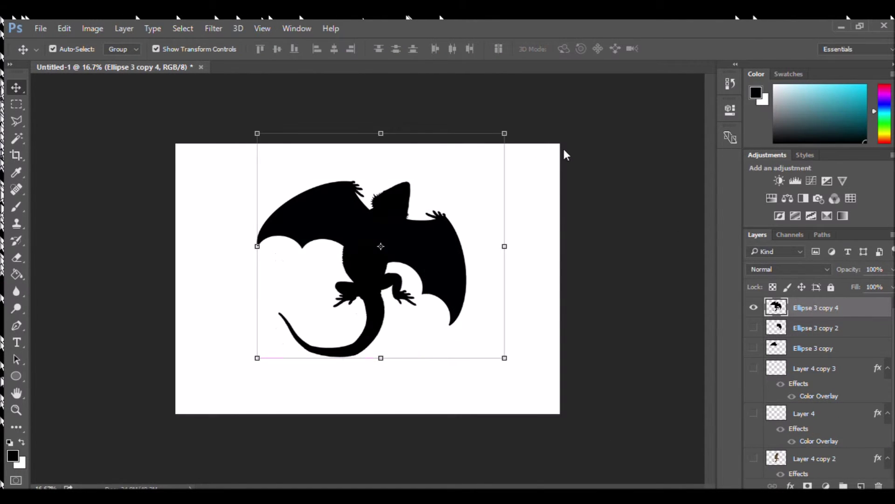
Duplicate the merged dragon, hide the layer it was copied from, and scale the copy down near the canvas centre.
key(ctrl+j)
click(756, 326)
drag(504, 133, 360, 262)
drag(337, 313, 396, 283)
key(Return)
Draw a 1229 px circle with no fill and a thin black outline, centred around the small dragon.
key(u)
drag(308, 218, 444, 353)
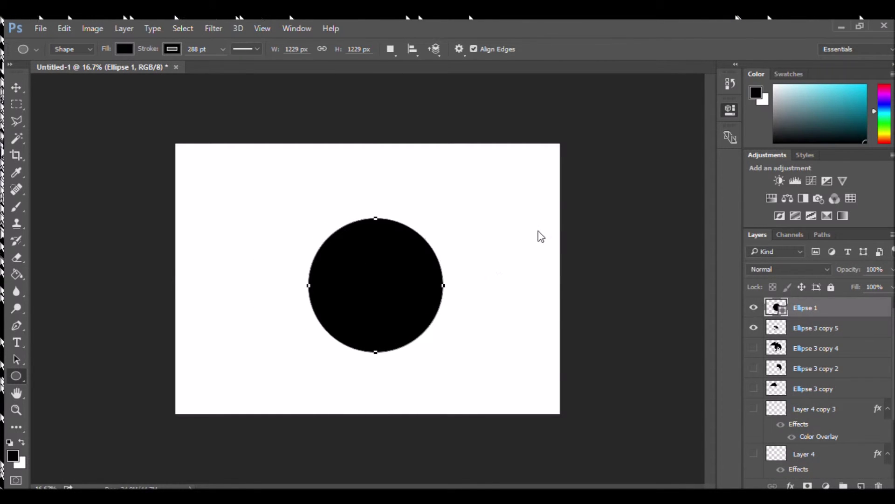
drag(611, 195, 559, 208)
click(17, 88)
mouse_move(416, 237)
mouse_down()
mouse_move(400, 229)
mouse_move(409, 231)
mouse_move(402, 237)
mouse_up()
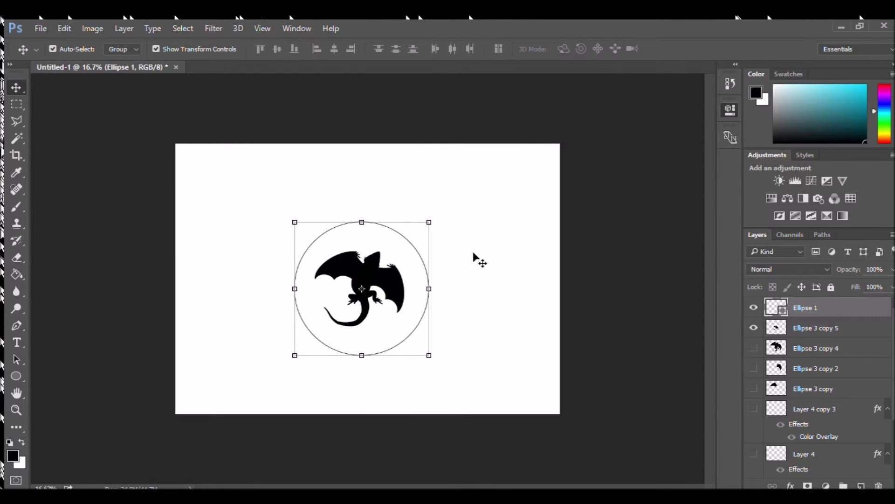
key(Return)
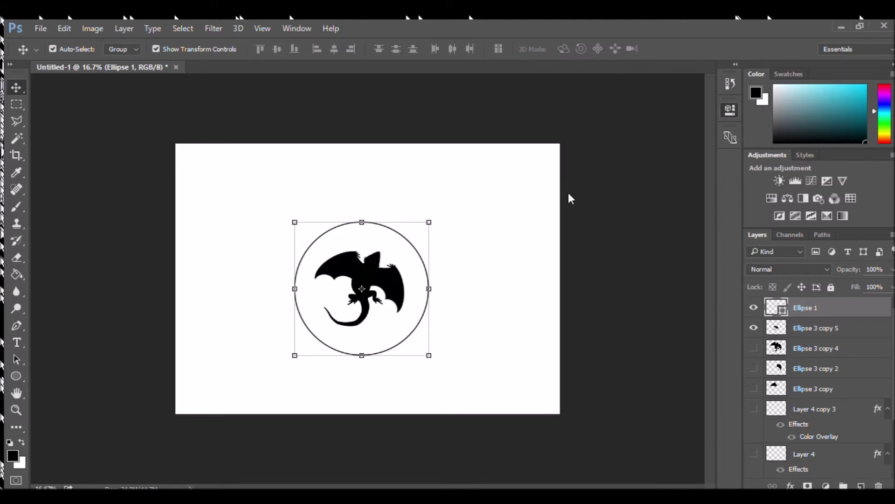
click(429, 267)
drag(415, 268, 408, 266)
click(506, 284)
Try adding Inner Shadow and Color Overlay effects to the circle's layer Ellipse 1.
click(816, 307)
key(h)
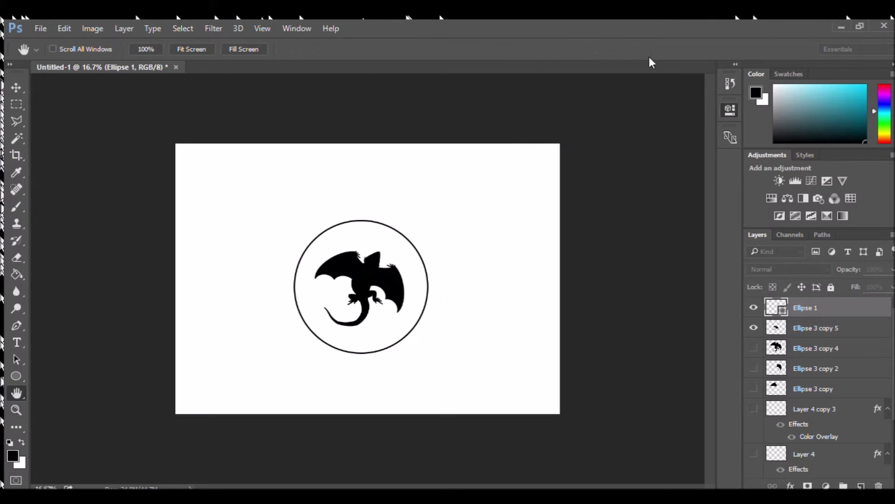
click(552, 237)
click(471, 239)
click(473, 188)
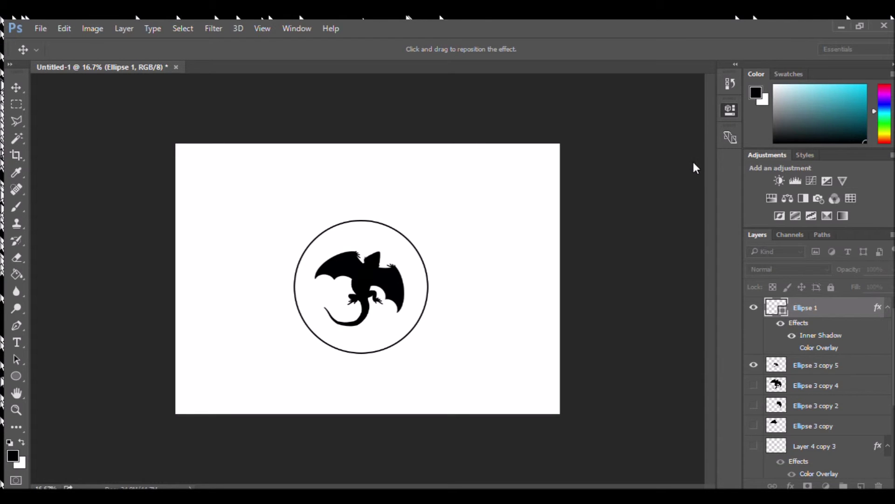
key(ctrl+alt+z)
key(ctrl+alt+z)
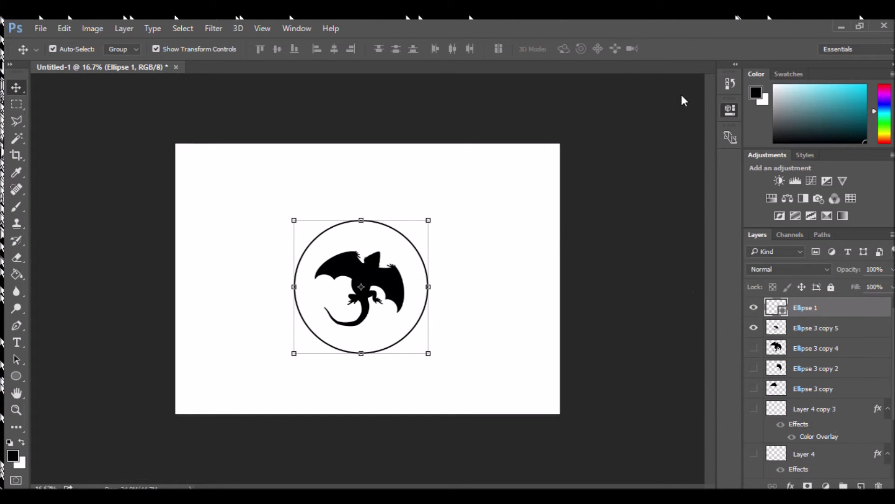
double_click(785, 313)
click(615, 96)
Rasterize the circle's layer and try a black-to-white linear gradient on it without a selection.
click(17, 274)
click(52, 275)
key(i)
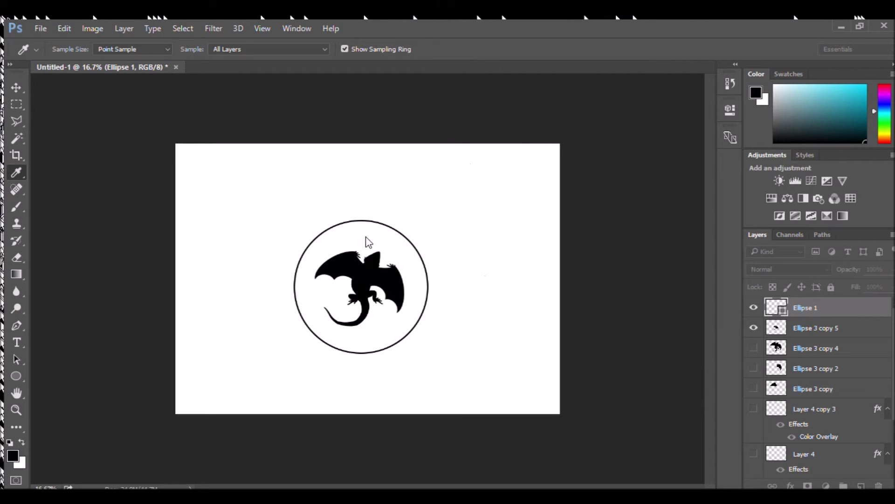
key(g)
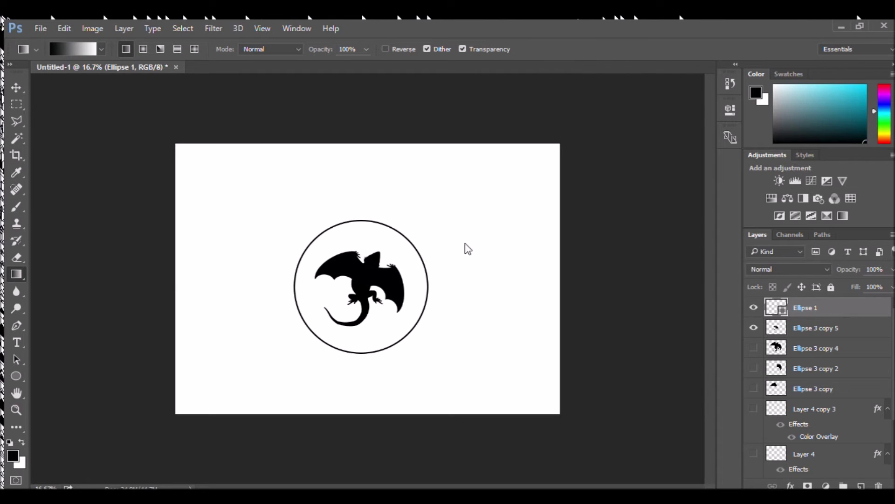
drag(362, 237, 366, 305)
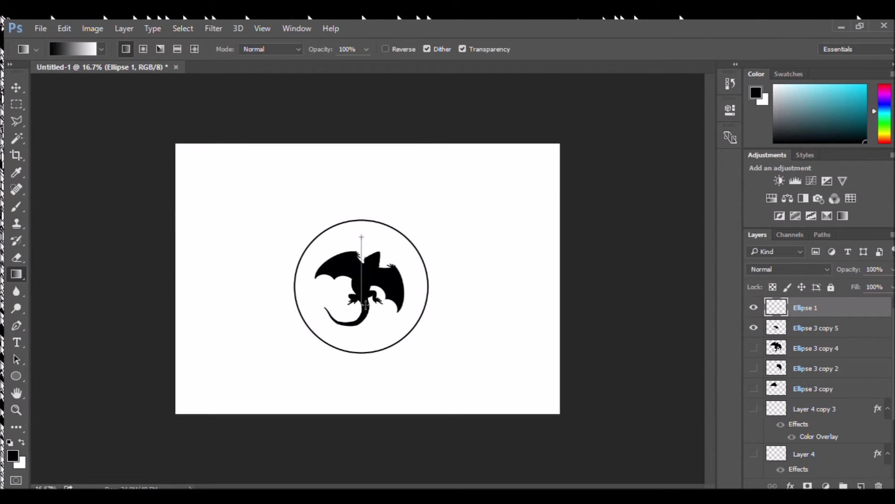
drag(365, 337, 360, 336)
key(ctrl+z)
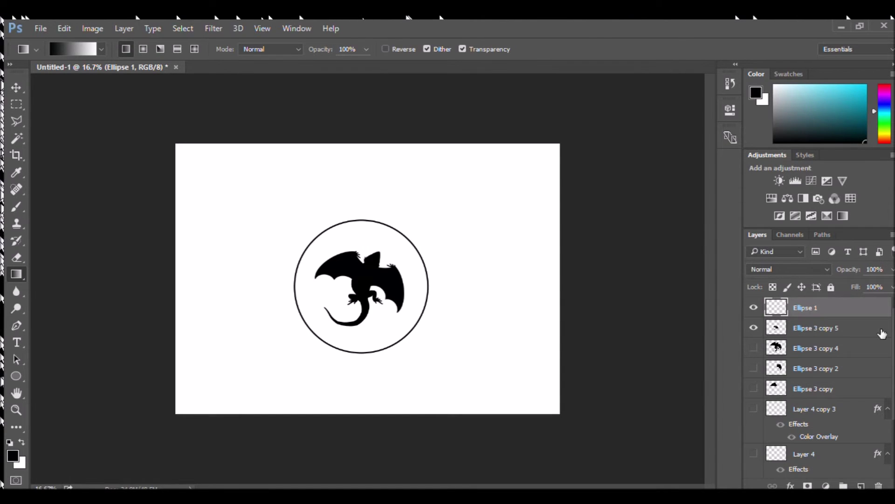
Select the circle's interior and fill it from top to bottom with a black-to-white linear gradient.
key(w)
click(17, 275)
drag(363, 237, 365, 336)
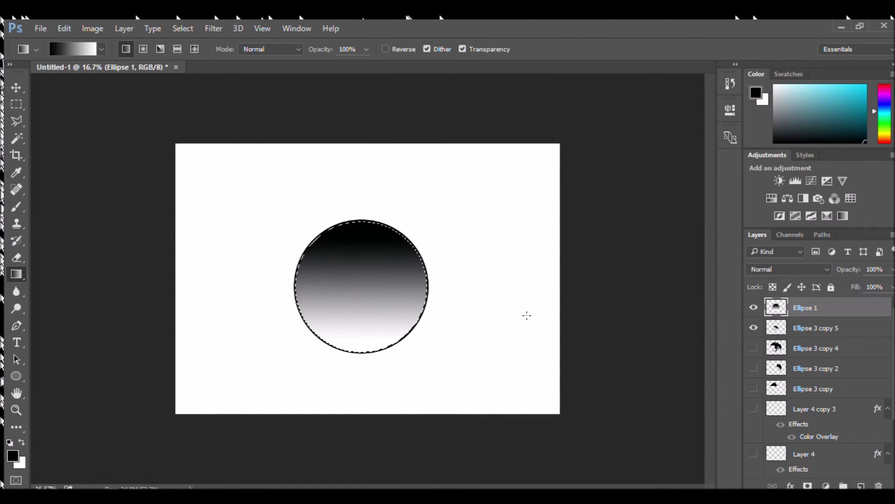
drag(359, 264, 360, 301)
Change the gradient to black, grey, black and refill the circle's interior vertically from edge to edge.
key(i)
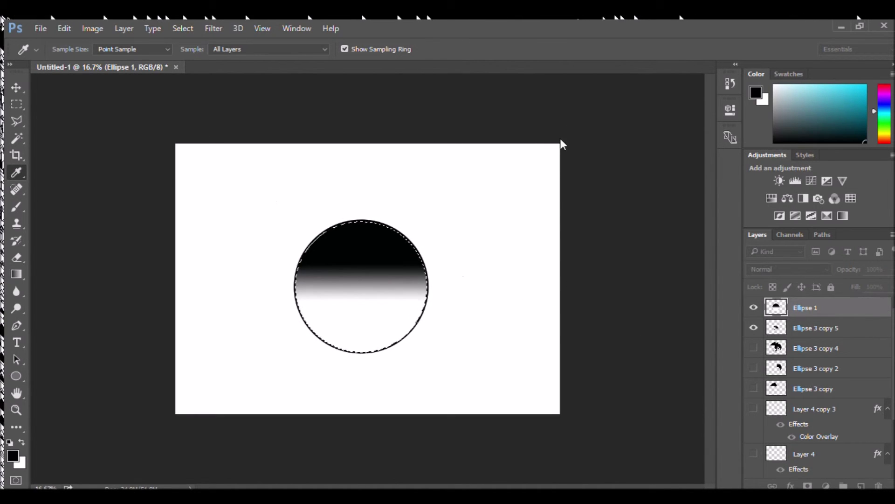
key(g)
drag(359, 252, 362, 320)
drag(360, 229, 351, 344)
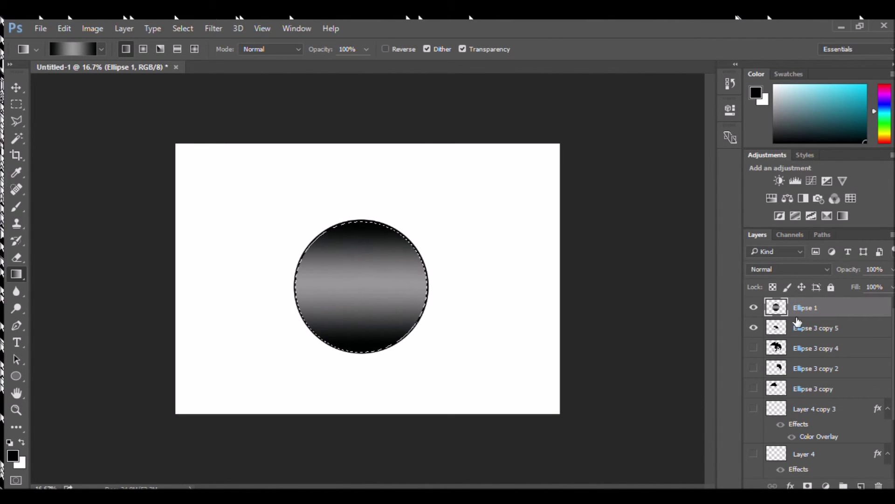
Move the dragon layer Ellipse 3 copy 5 above the gradient circle and clear the selection.
drag(797, 322, 798, 304)
key(m)
key(ctrl+d)
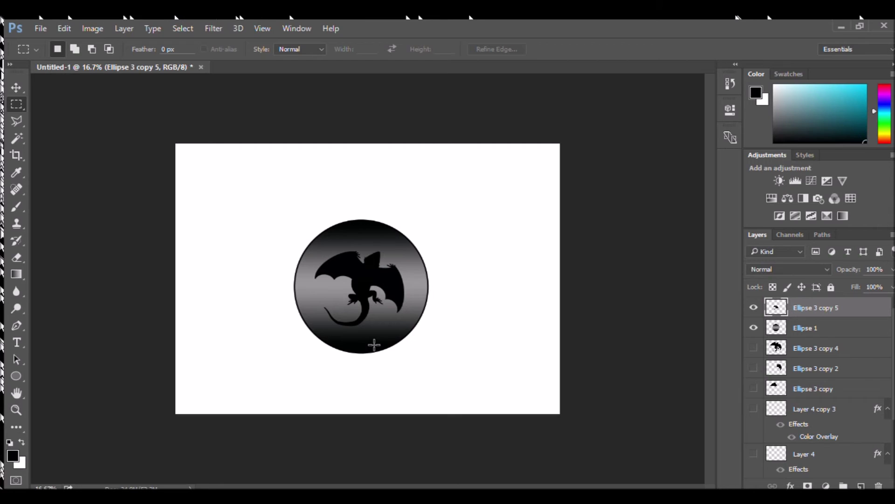
Scale the dragon up to about 127% so that it fills more of the circle.
click(16, 87)
drag(421, 230, 438, 217)
drag(315, 326, 310, 336)
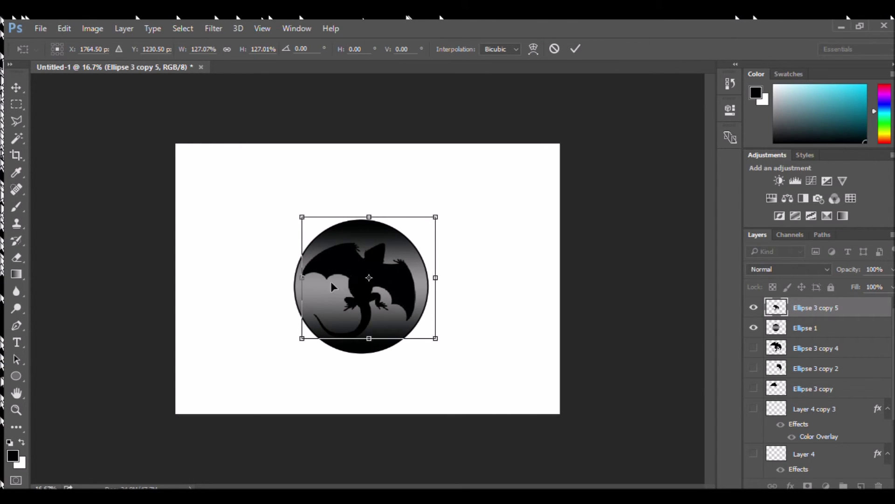
key(Return)
Try redrawing the gradient vertically on the Ellipse 1 layer without a selection.
click(825, 330)
key(g)
drag(378, 228, 377, 339)
key(ctrl+z)
Select the whole disc on Ellipse 1, including its black outline, with the Magic Wand.
click(16, 138)
click(363, 234)
shift+click(362, 229)
click(359, 251)
click(362, 303)
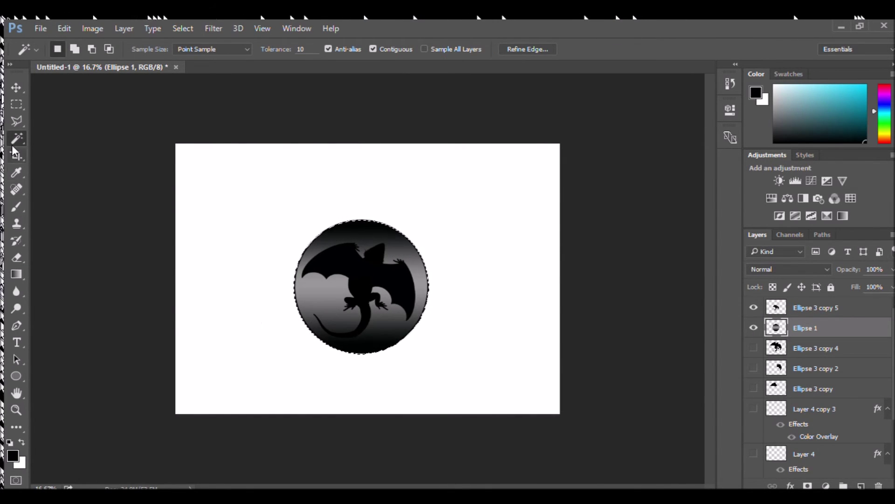
Change the gradient to dark grey, light grey, dark grey, refill the selected disc vertically and clear the selection.
key(g)
key(i)
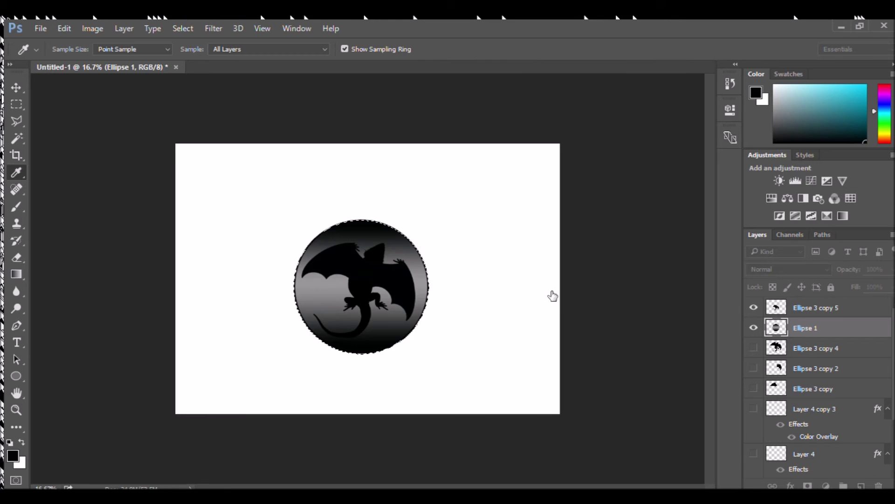
key(g)
drag(361, 227, 362, 270)
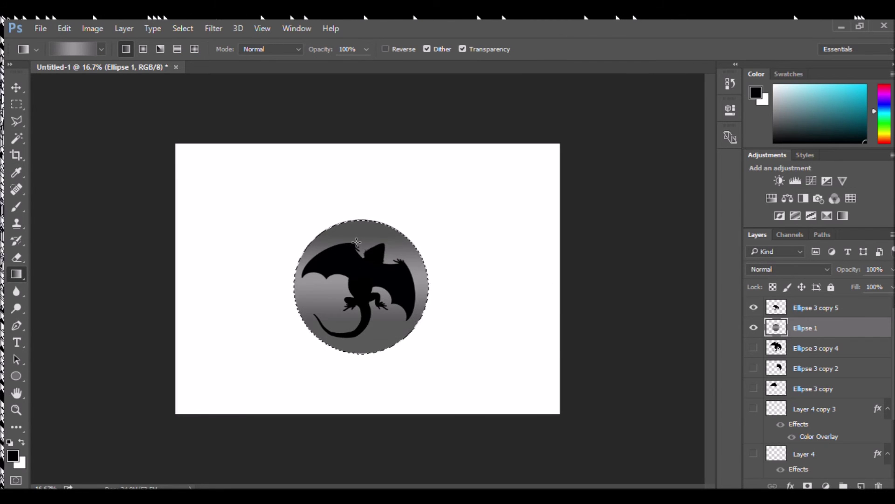
click(16, 88)
click(196, 219)
click(17, 105)
click(196, 221)
click(16, 88)
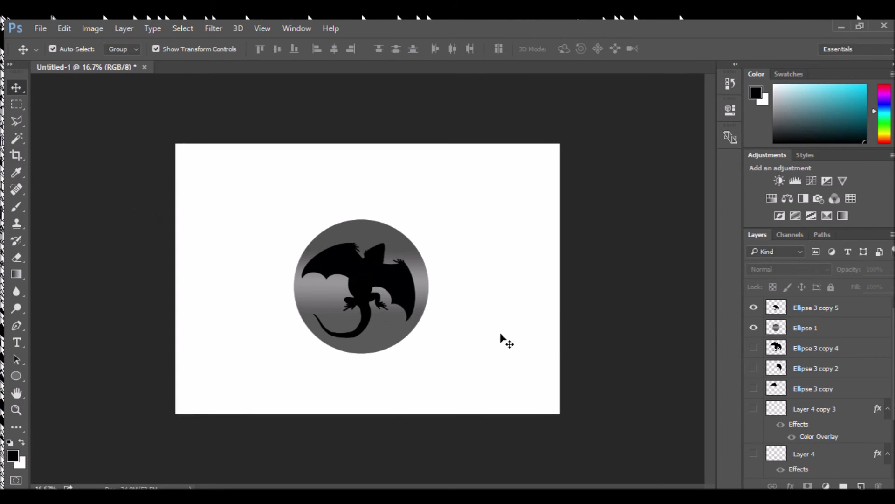
Duplicate the grey disc layer Ellipse 1 and scale the copy to 103.42% about its centre.
click(793, 328)
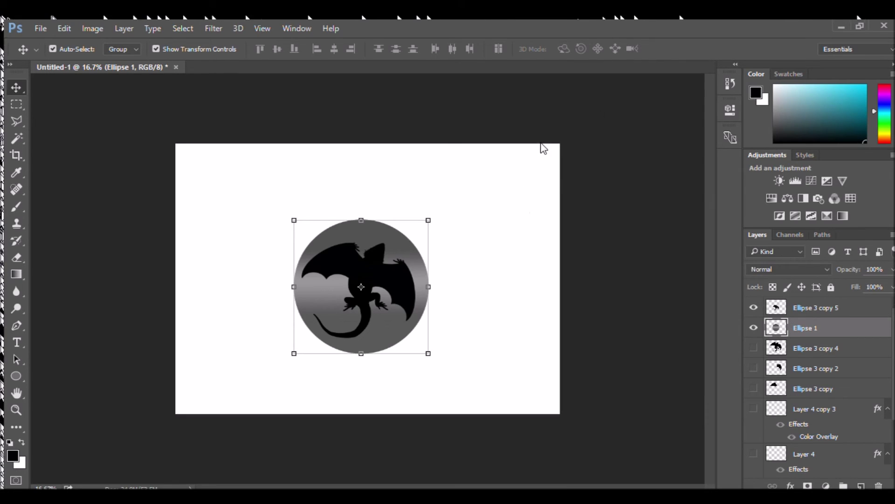
key(ctrl+j)
key(ctrl+t)
drag(289, 359, 289, 360)
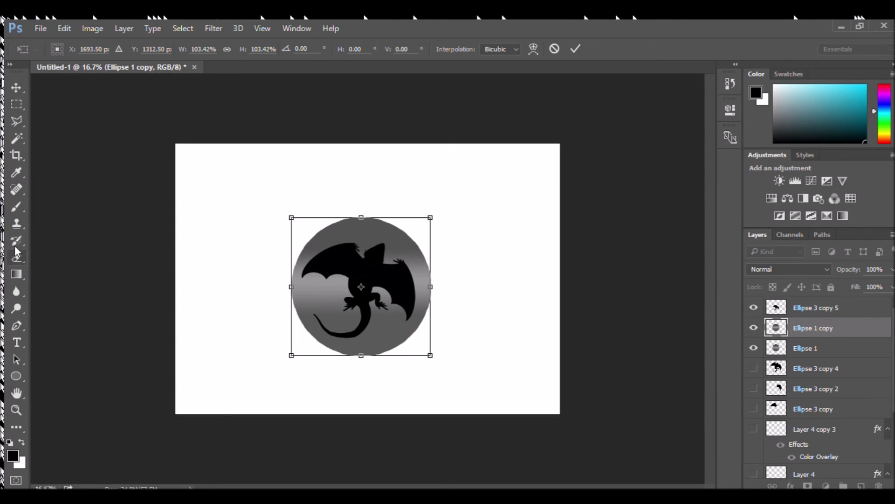
key(Return)
Hide the original grey disc and fill the enlarged copy with solid black using the Paint Bucket.
key(shift+g)
click(753, 348)
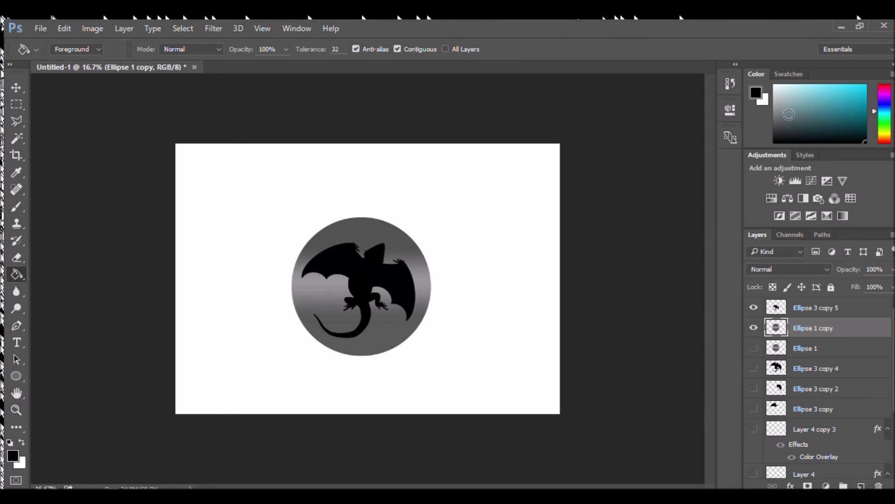
click(387, 331)
click(408, 258)
click(419, 282)
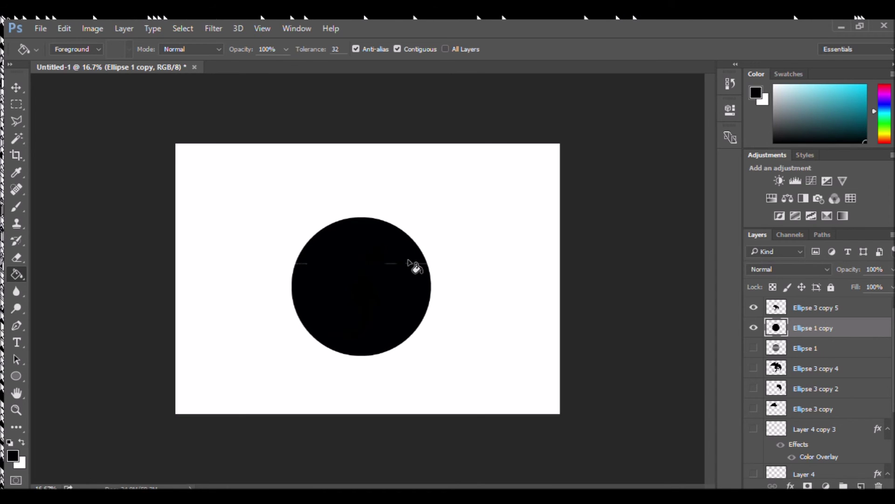
Place the black disc layer below the grey disc and show the grey disc again to form a black rim.
drag(803, 323, 803, 357)
key(v)
click(616, 428)
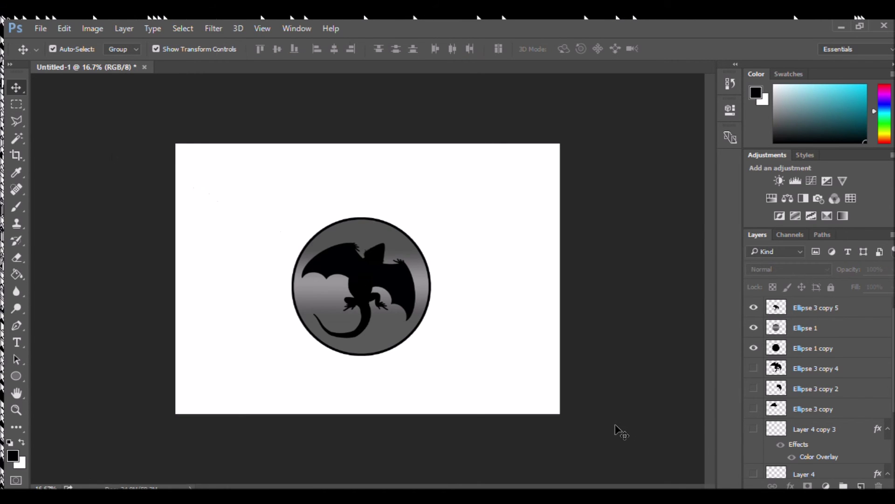
Sample the dark grey of the disc's gradient on Ellipse 1 as the foreground colour.
key(ctrl+plus)
key(ctrl+plus)
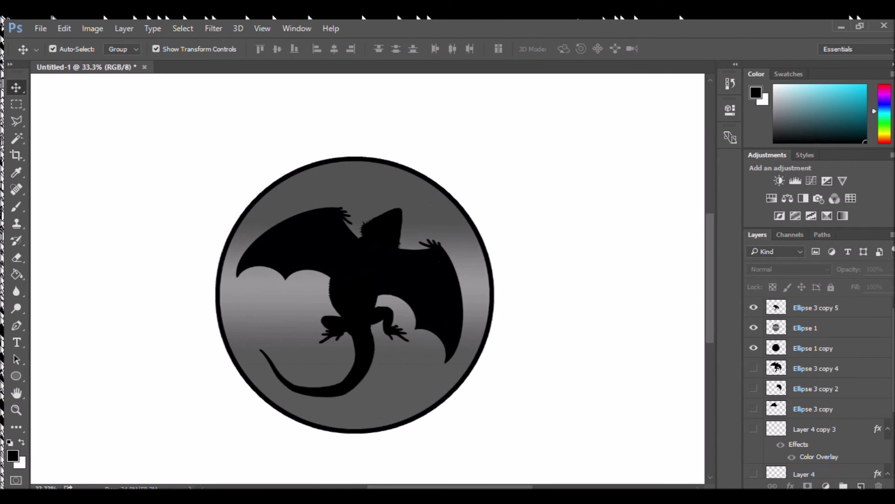
click(806, 328)
key(b)
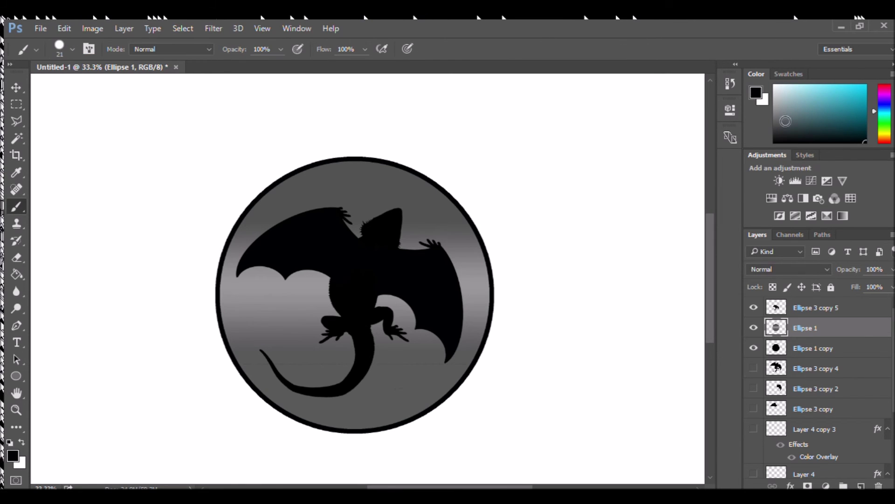
alt+click(291, 367)
key(v)
click(90, 110)
Select the dragon, grey disc and black disc layers and rotate them together clockwise.
drag(813, 308, 817, 342)
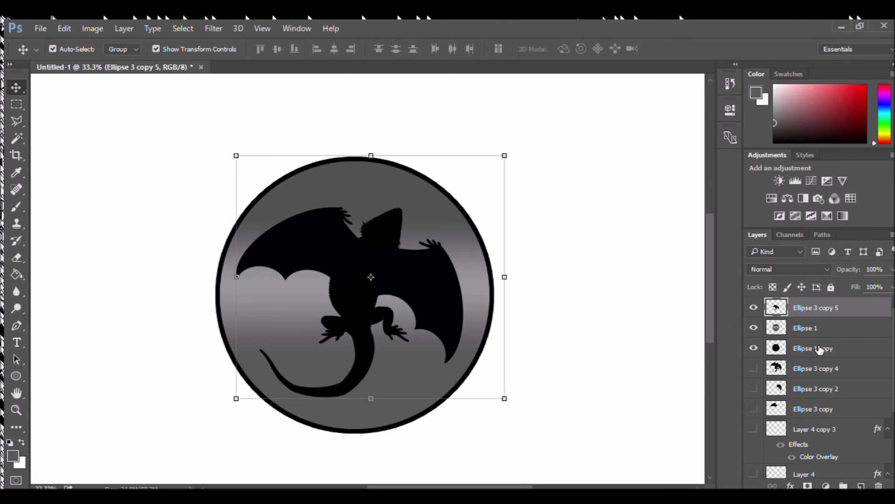
shift+click(817, 344)
drag(515, 148, 595, 250)
key(Return)
click(581, 311)
Duplicate the dragon and both disc layers, hide the originals and merge the duplicates into a single emblem layer.
key(ctrl+minus)
key(ctrl+minus)
key(ctrl)
click(807, 308)
shift+click(813, 348)
key(ctrl+j)
drag(755, 369, 754, 409)
key(ctrl+e)
Hide the merged emblem, move the lizard layer Layer 4 copy 2 directly below it and show the lizard.
drag(893, 373, 893, 347)
click(754, 307)
drag(893, 384, 894, 448)
drag(815, 423, 803, 317)
click(752, 327)
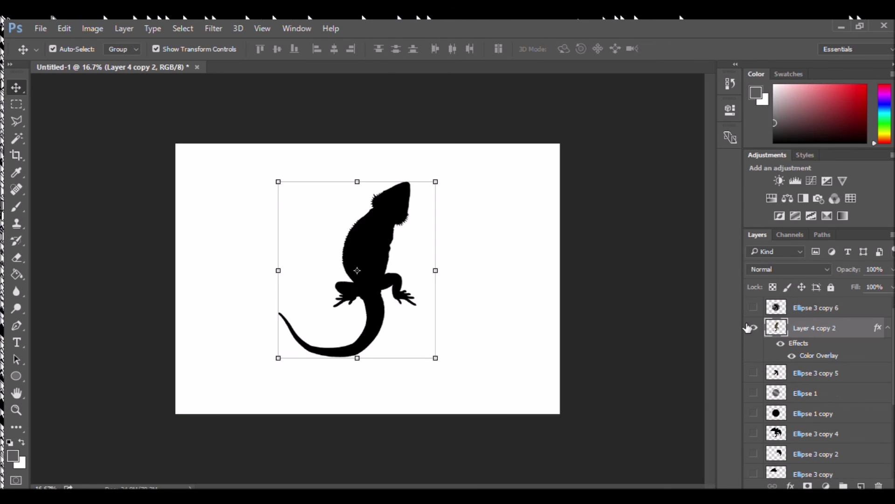
Turn off the Color Overlay effect on the lizard layer Layer 4 copy 2.
double_click(776, 330)
click(227, 283)
click(627, 136)
Compare the lizard layer with the merged emblem, leaving the emblem shown and the lizard hidden.
click(754, 327)
click(754, 308)
click(754, 327)
click(754, 327)
click(755, 328)
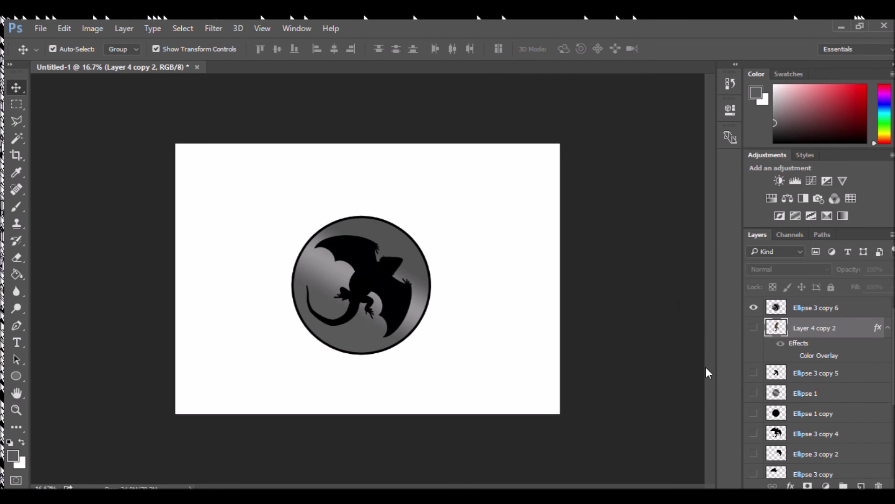